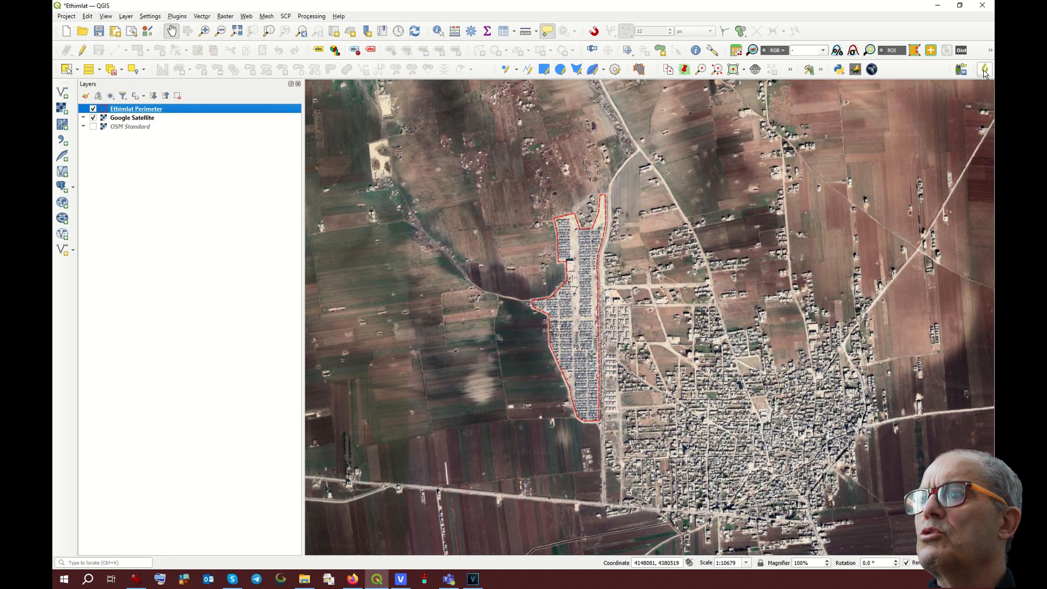
- Open the SentinelHub plugin and log in to Sentinel Hub with the stored client credentials
click(984, 73)
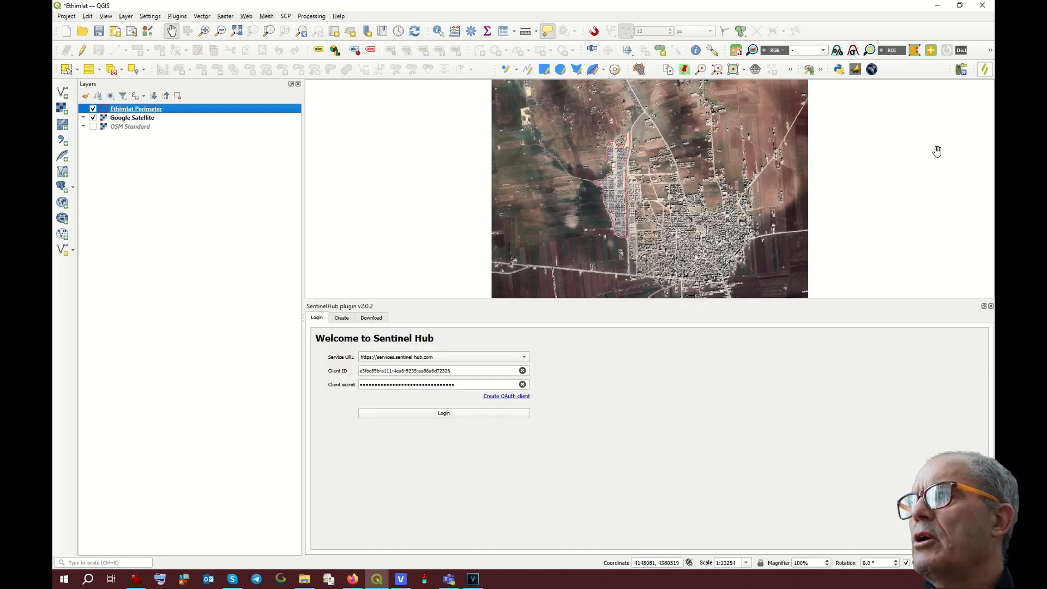
click(460, 417)
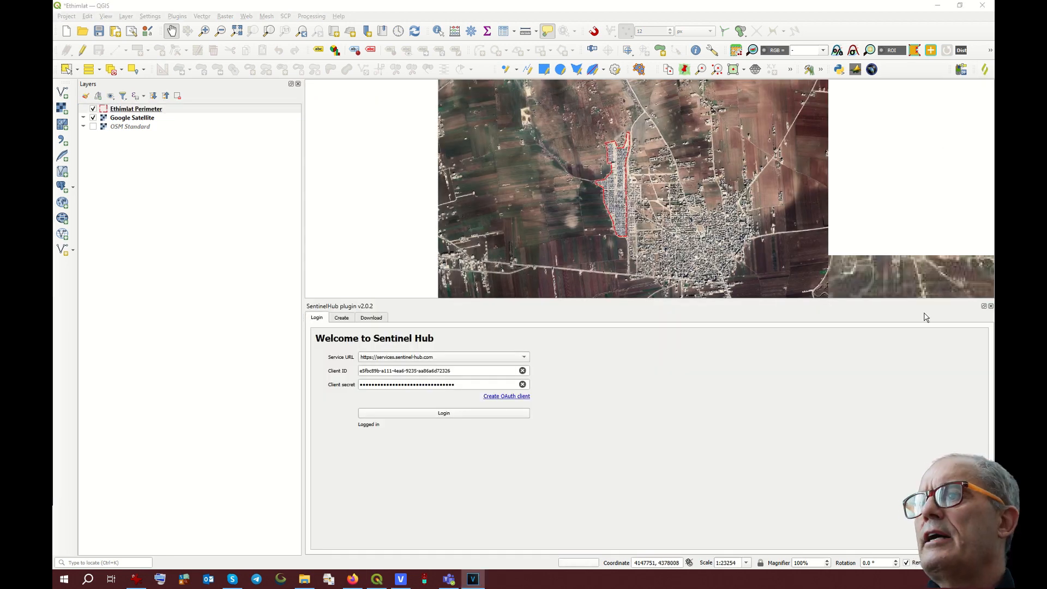
- Dock the SentinelHub panel beside the map canvas and hide the Google Satellite layer
click(983, 306)
drag(701, 292, 959, 85)
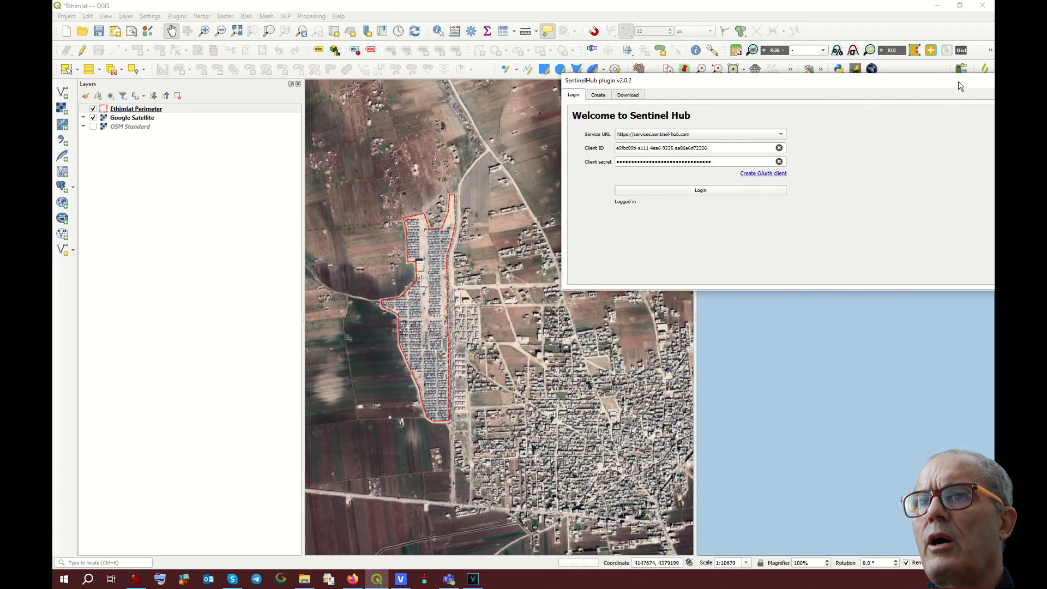
double_click(959, 85)
click(93, 117)
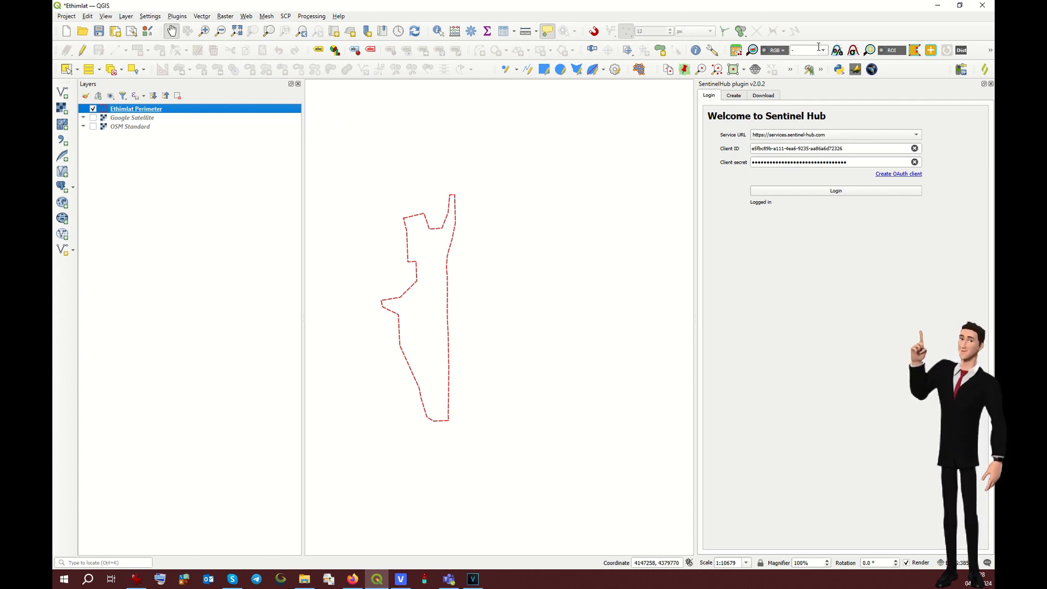
- Set up a new WMS layer using Natural color (true color) imagery with an exact date
click(733, 96)
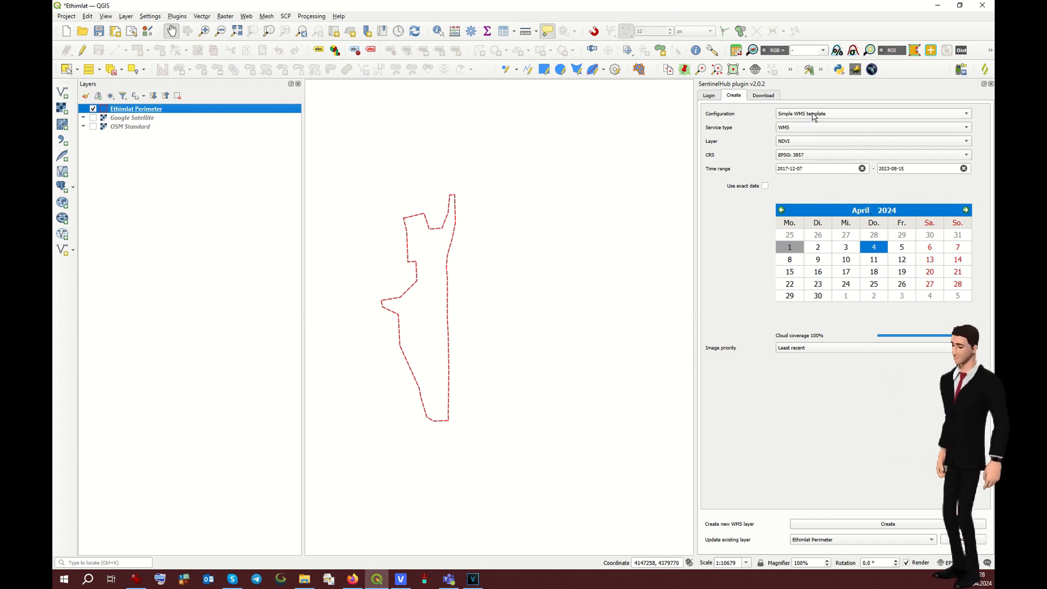
click(802, 146)
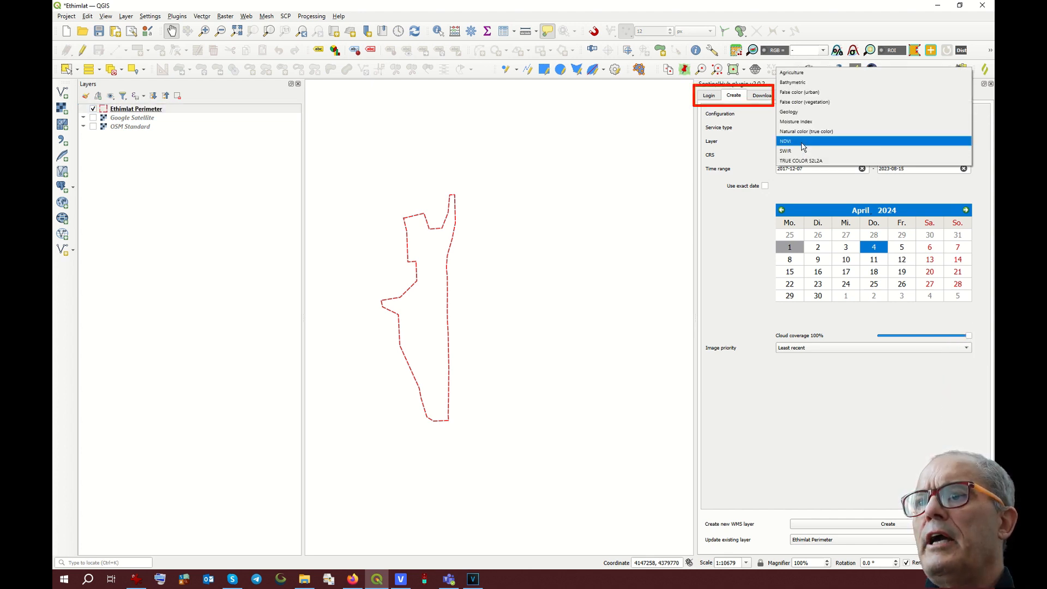
click(802, 142)
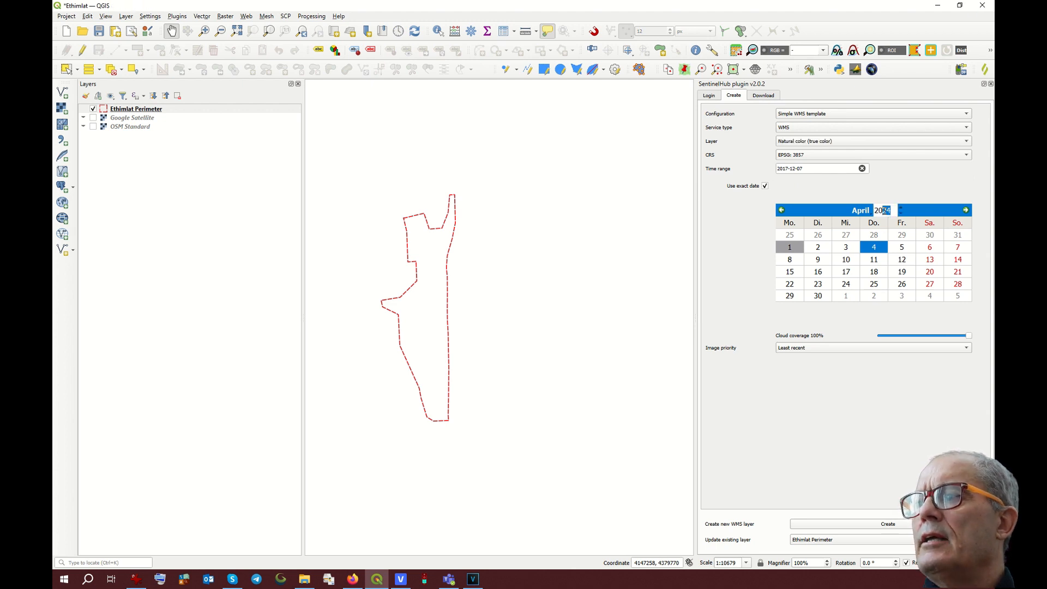
- Set the image calendar to September 2017 and limit the cloud coverage to 49%
text(1)
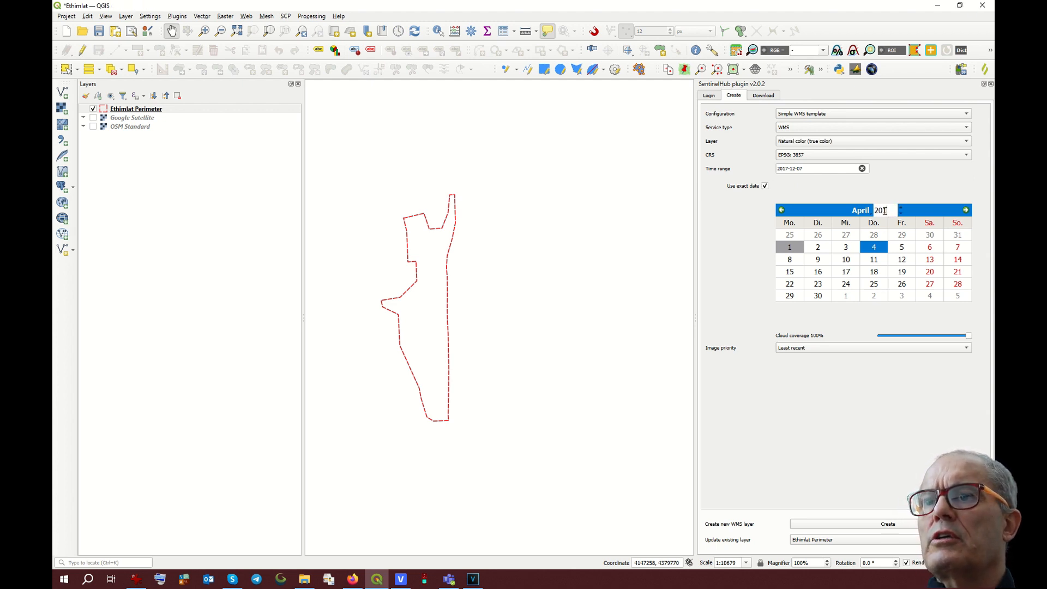
text(7)
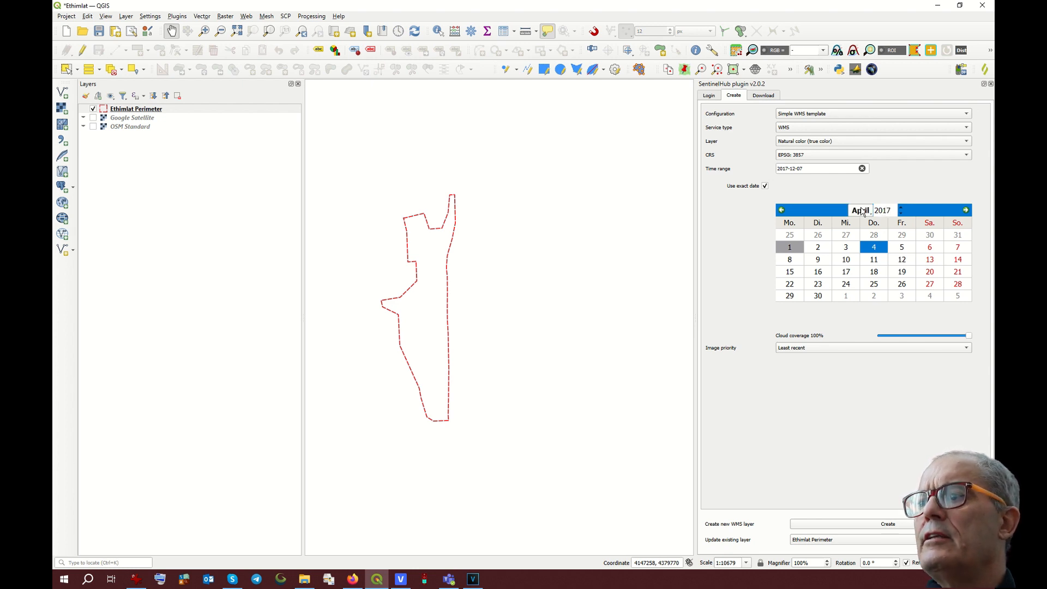
key(Return)
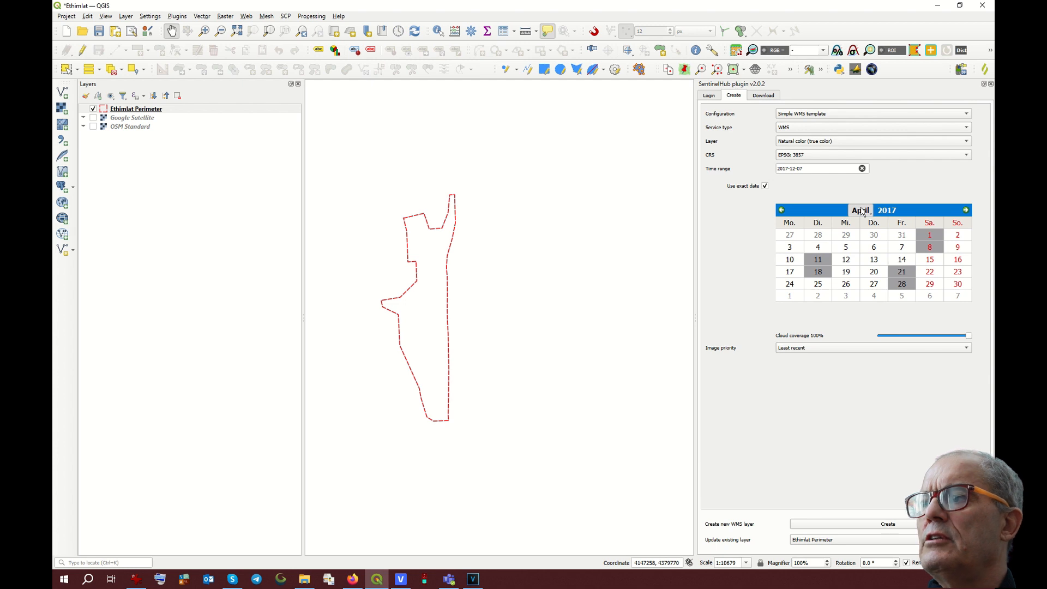
click(862, 211)
click(871, 316)
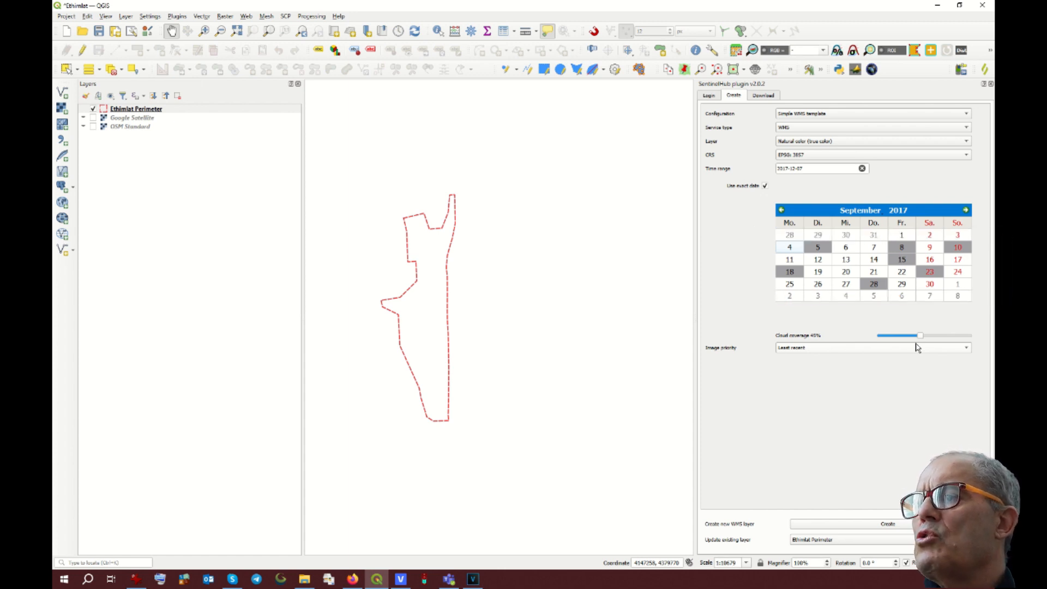
mouse_move(921, 336)
mouse_down()
mouse_move(943, 338)
mouse_move(908, 336)
mouse_move(952, 339)
mouse_move(915, 339)
mouse_up()
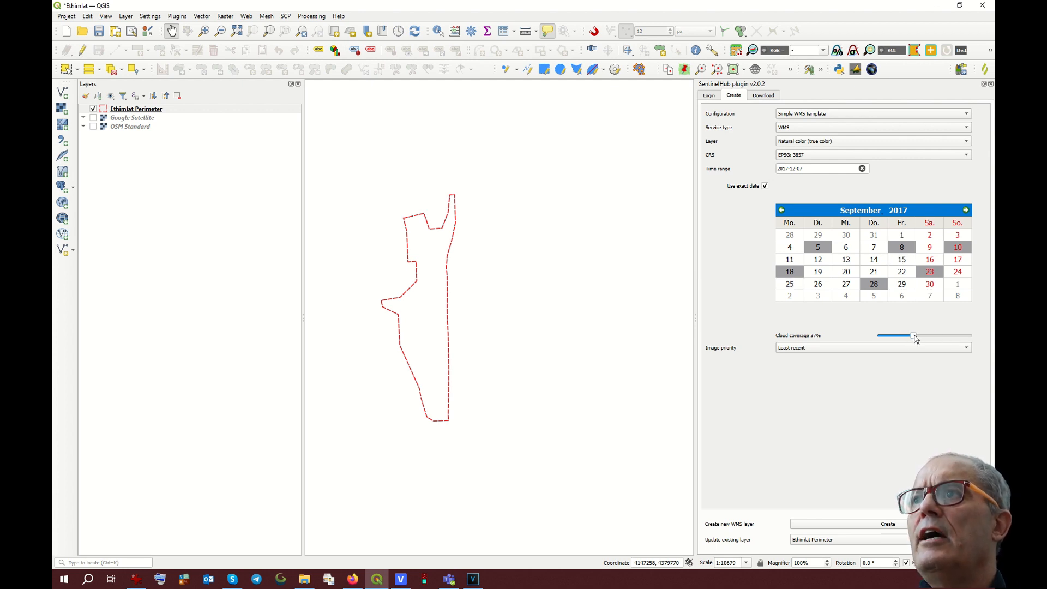
drag(915, 339, 924, 339)
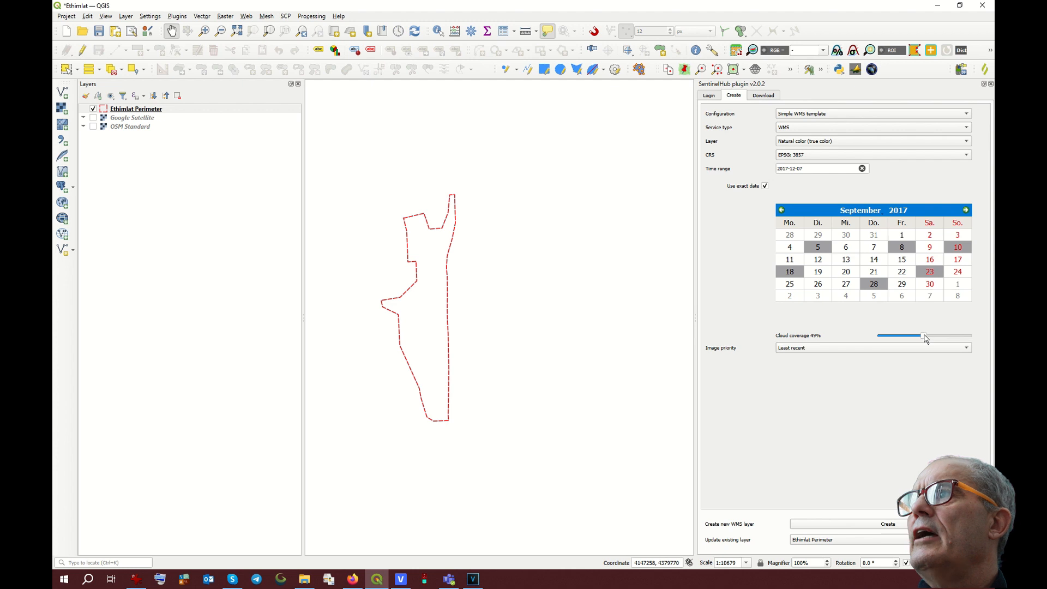
- Create the natural-color Sentinel-2 layer for 2017-09-18 and place the Ethimlat Perimeter layer above it
click(788, 271)
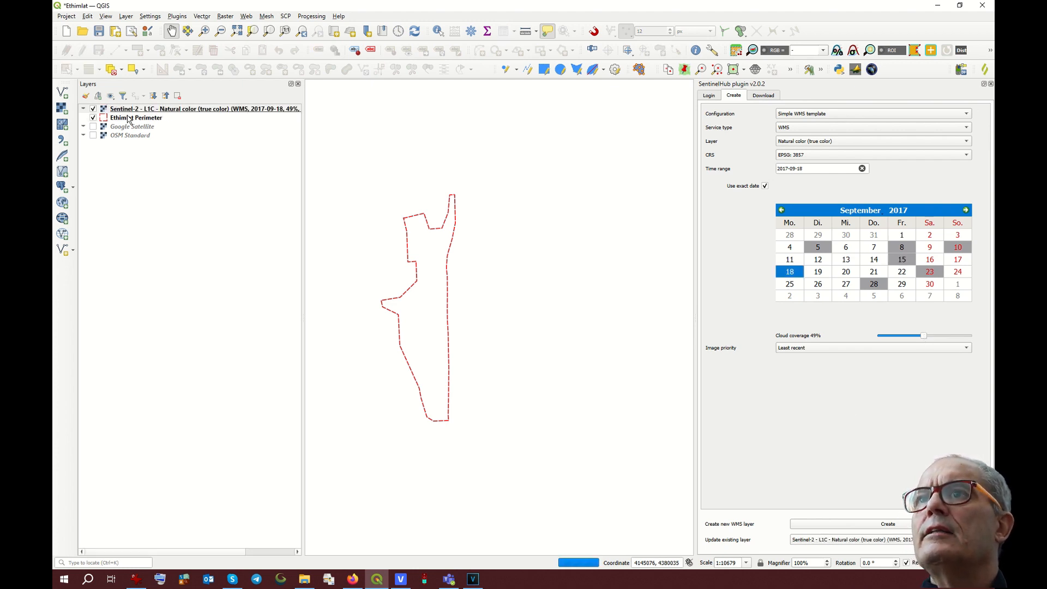
click(136, 117)
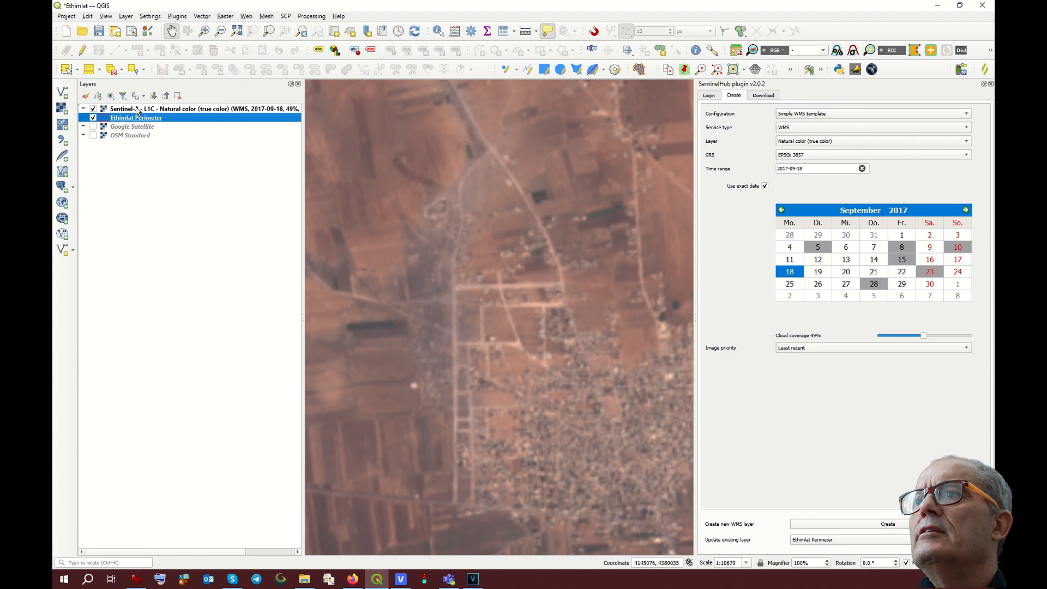
drag(136, 119, 138, 109)
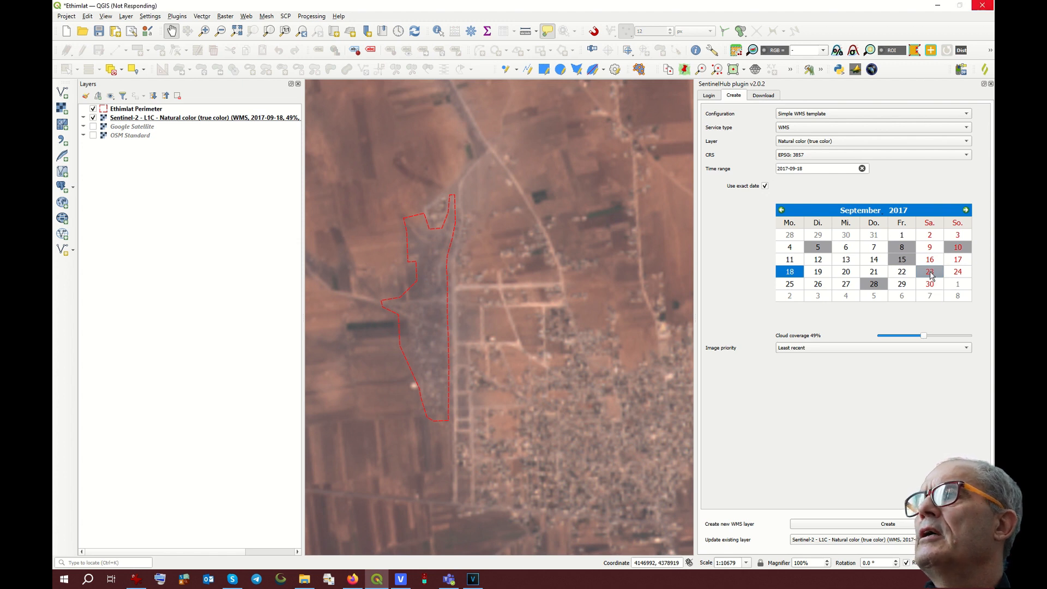
- Create two more natural-color Sentinel-2 layers, dated 2017-09-23 and 2017-10-18
click(930, 272)
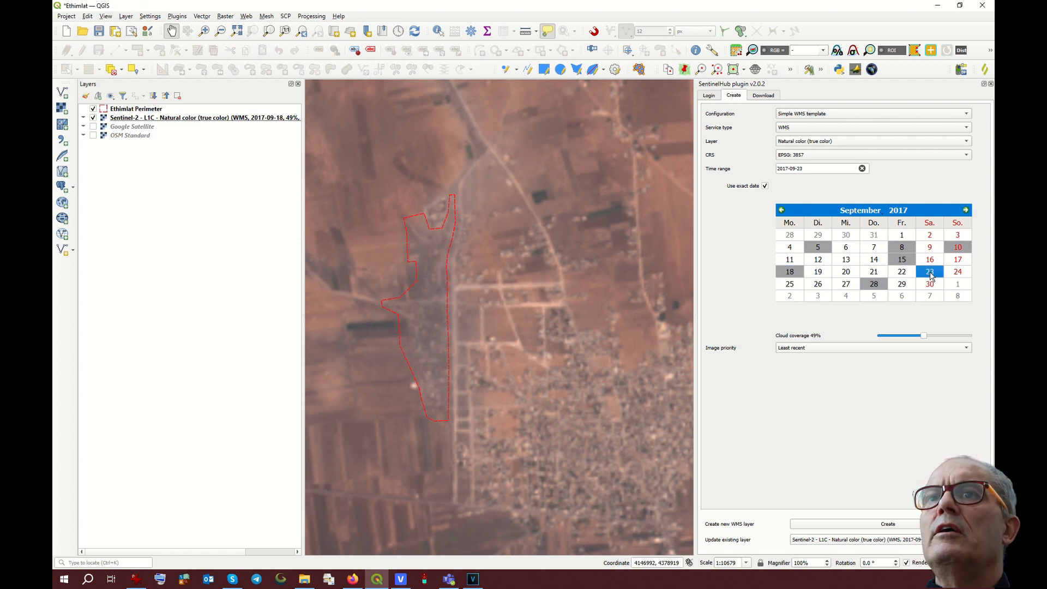
click(890, 525)
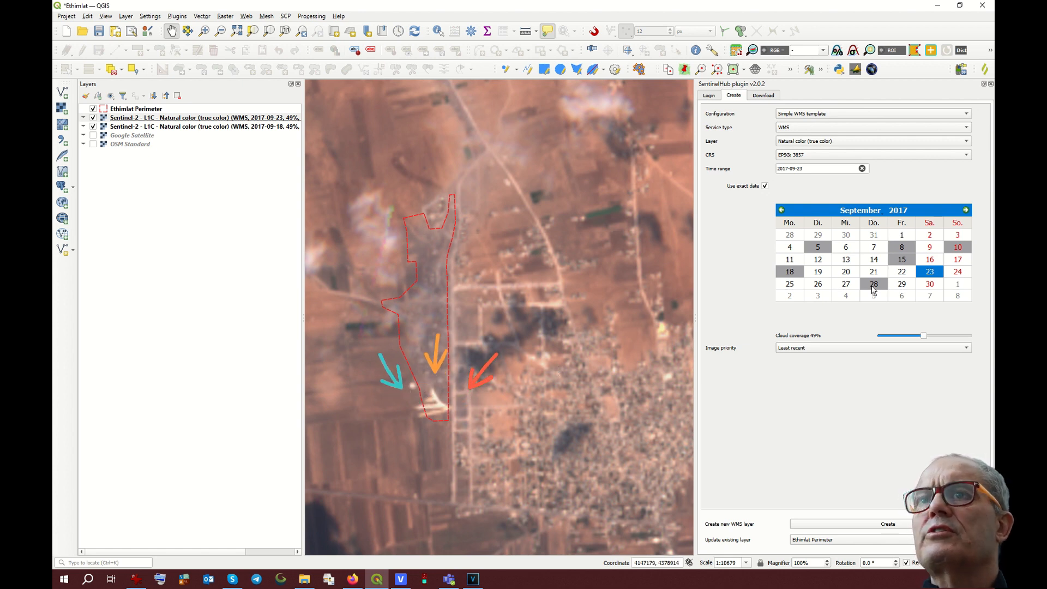
click(880, 214)
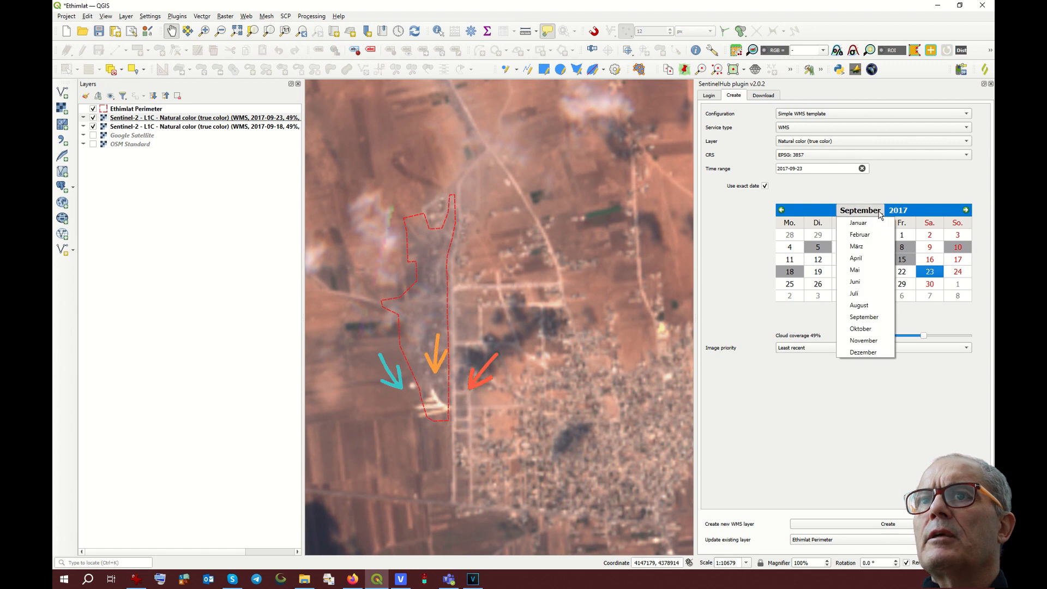
click(870, 329)
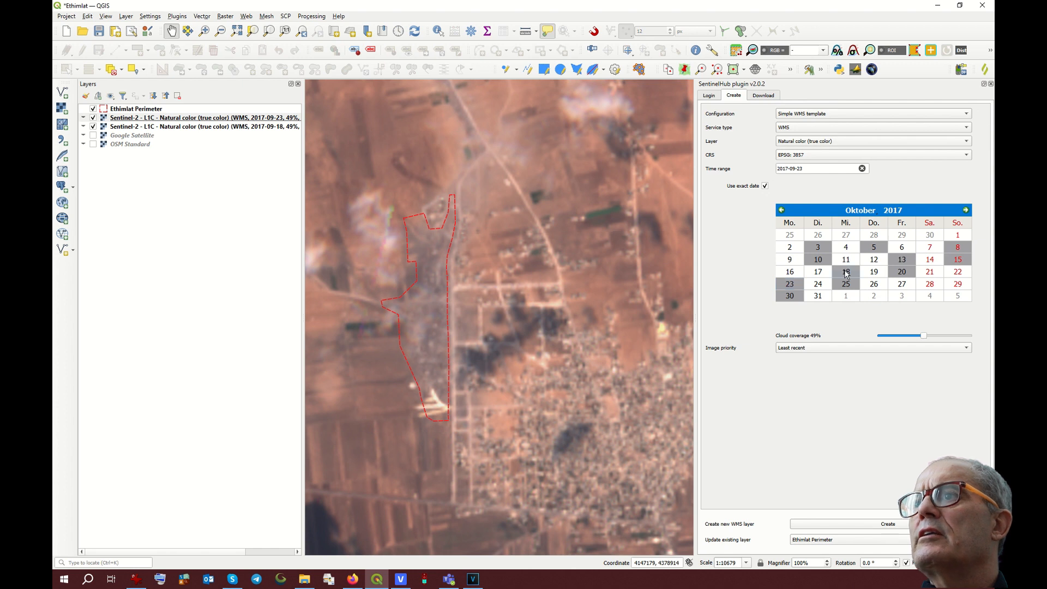
click(846, 273)
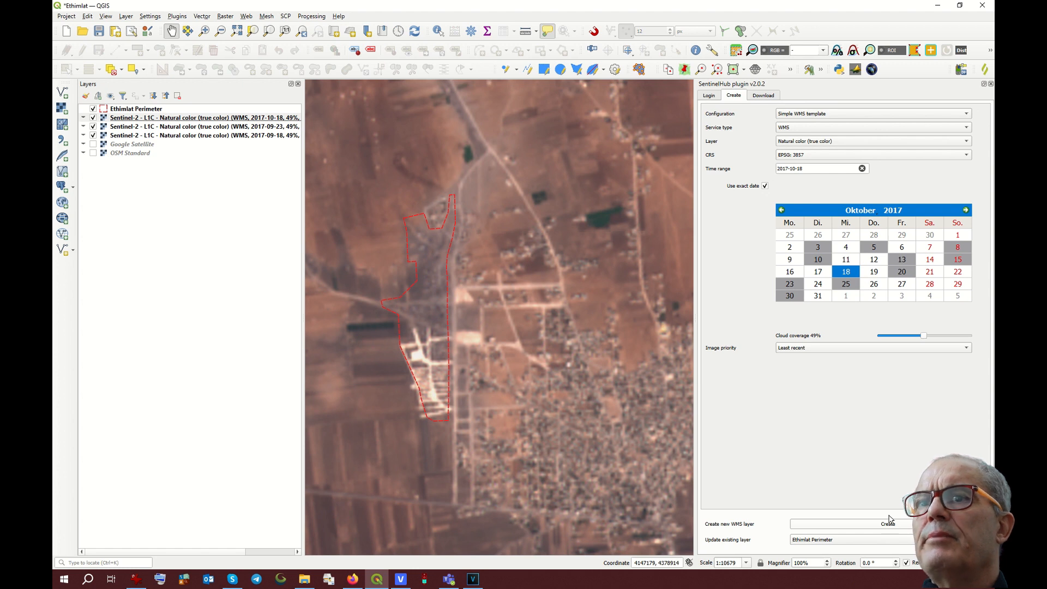
- Create natural-color Sentinel-2 layers for the dates 2020-11-23 and 2020-12-08
click(848, 525)
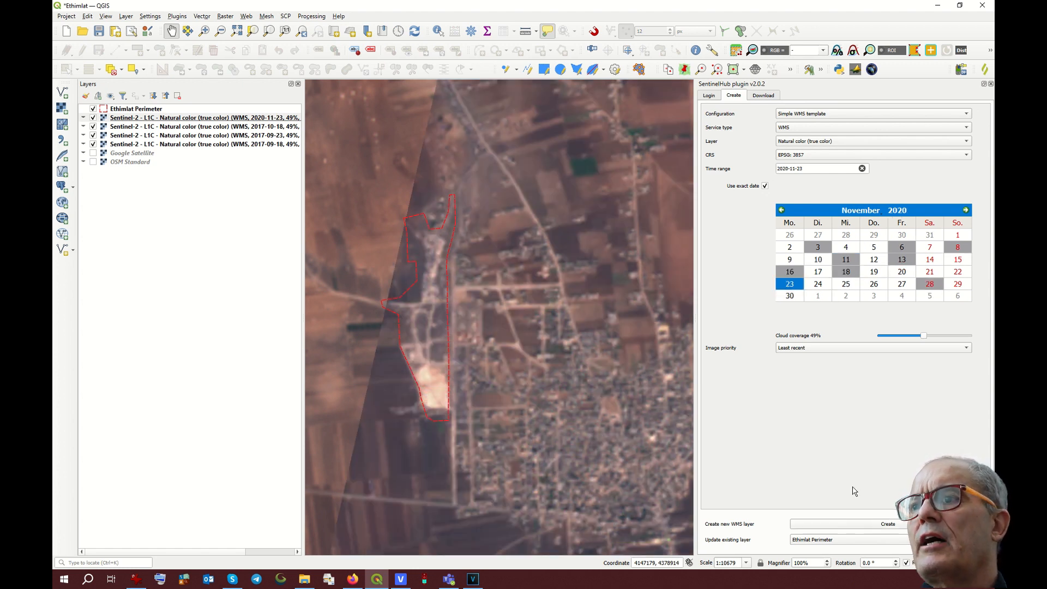
click(860, 210)
click(870, 346)
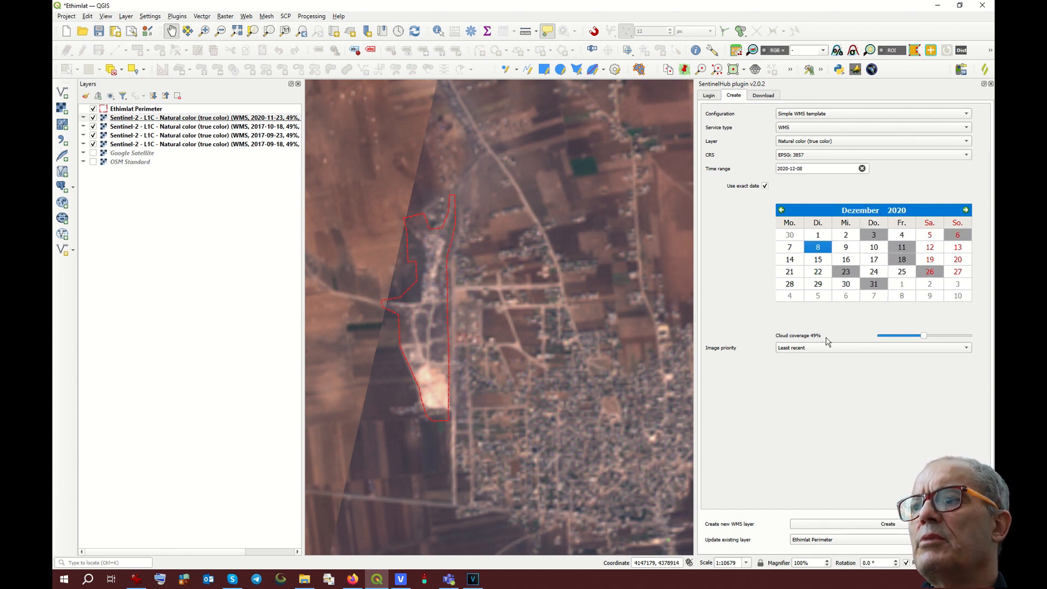
click(856, 524)
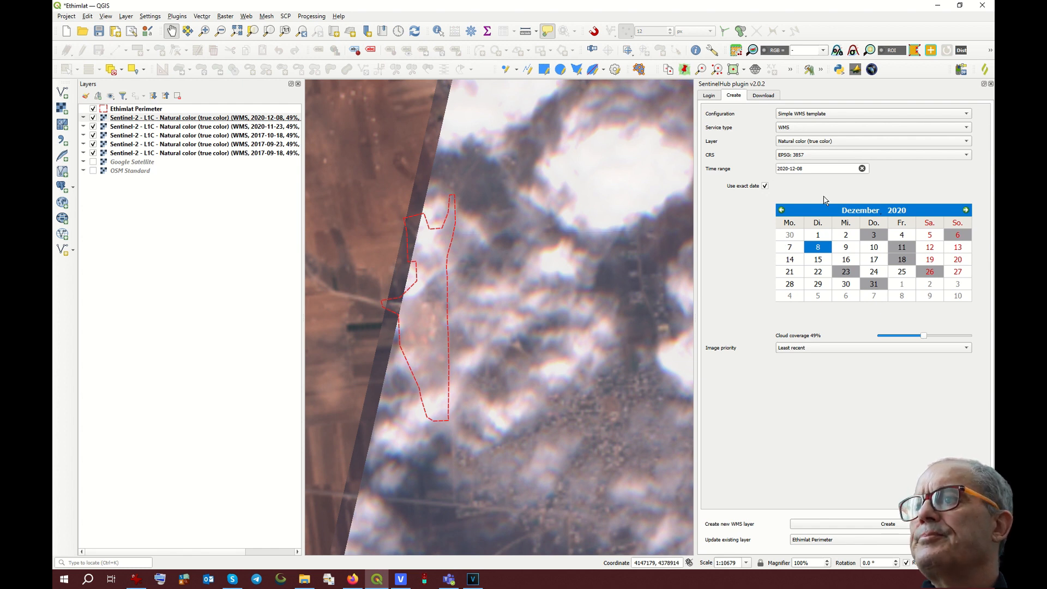
- Change the calendar to January 2021 and create the natural-color Sentinel-2 layer for 2021-01-10
click(849, 213)
click(851, 223)
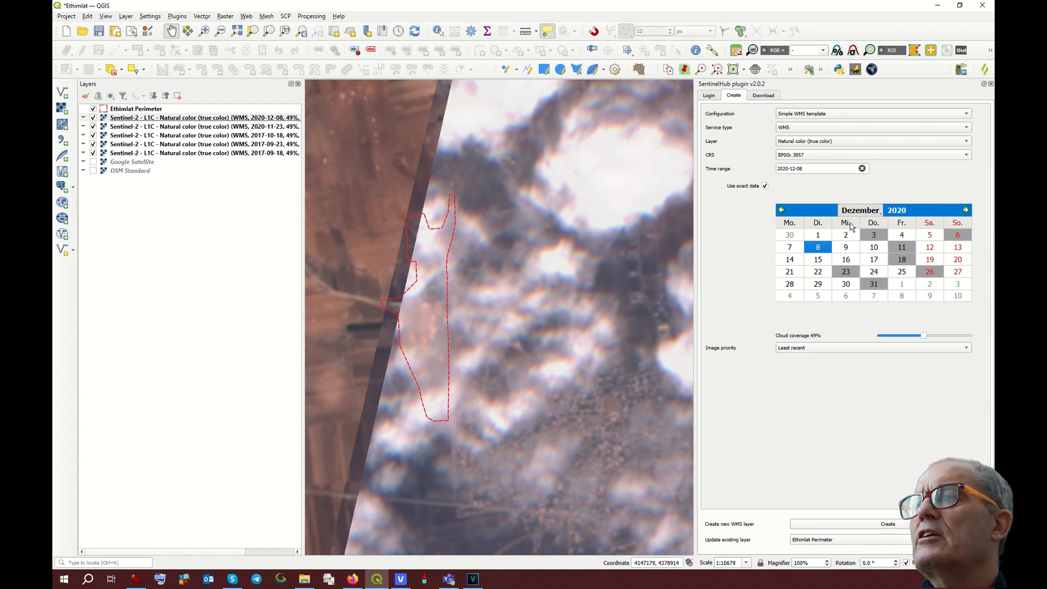
click(892, 210)
text(1)
click(846, 247)
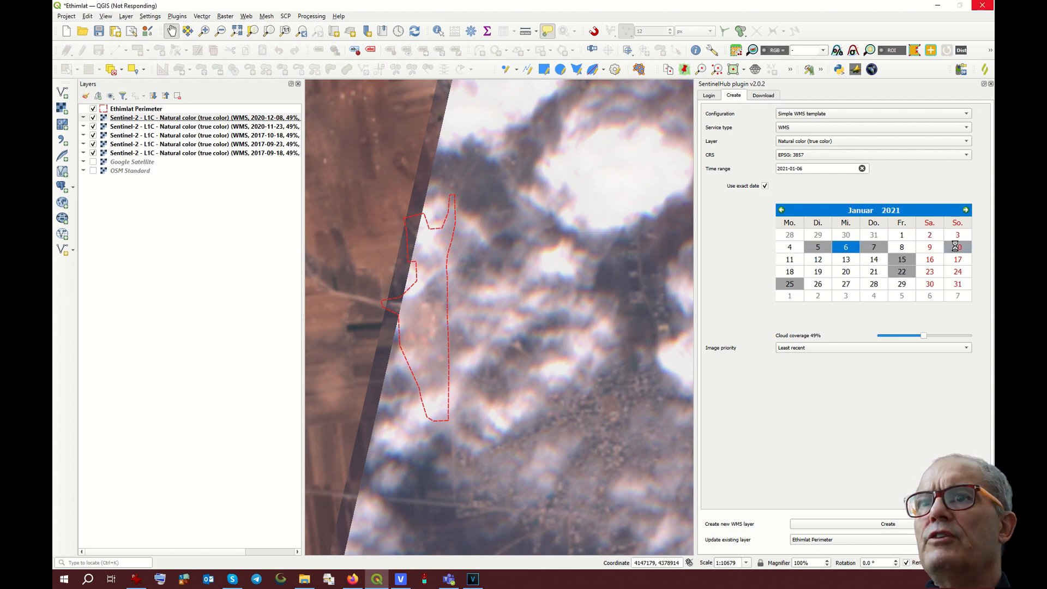
click(955, 246)
click(887, 525)
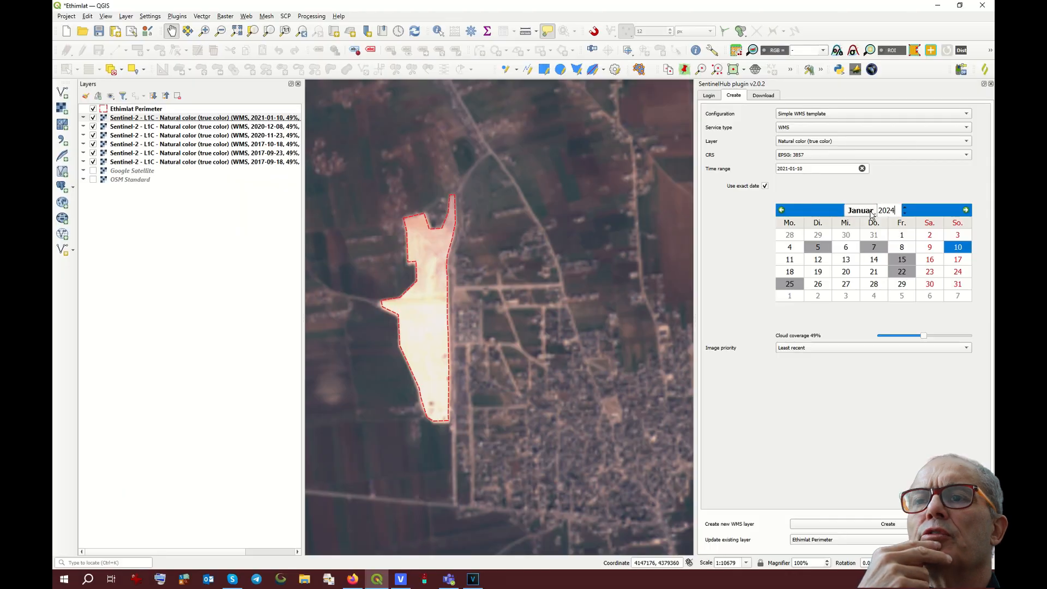
- Create natural-color Sentinel-2 layers for 2024-04-01 and 2024-03-30 with the cloud coverage limit at 100%
click(871, 212)
click(872, 213)
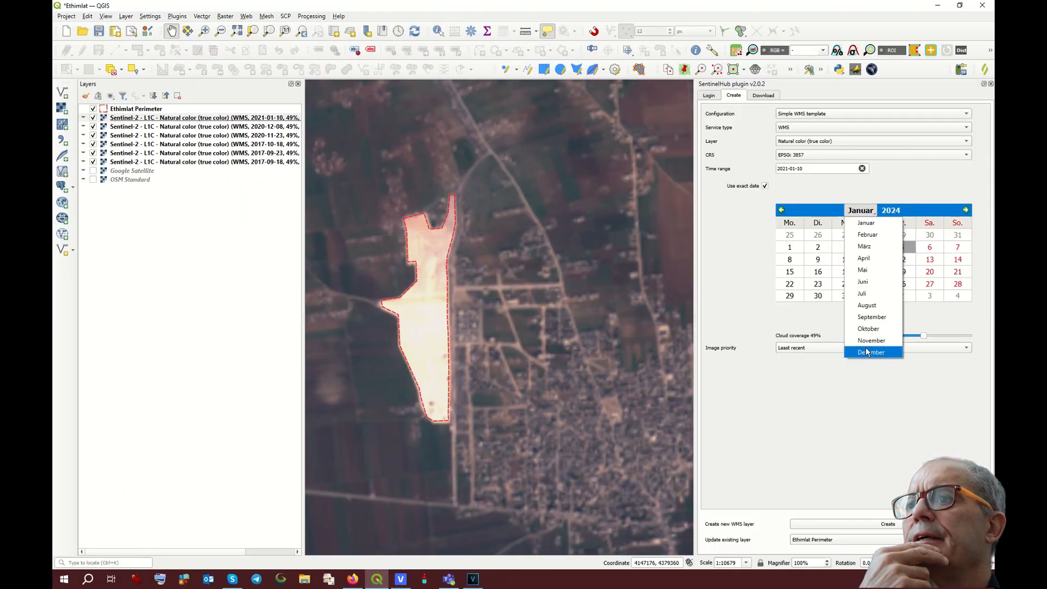
click(864, 258)
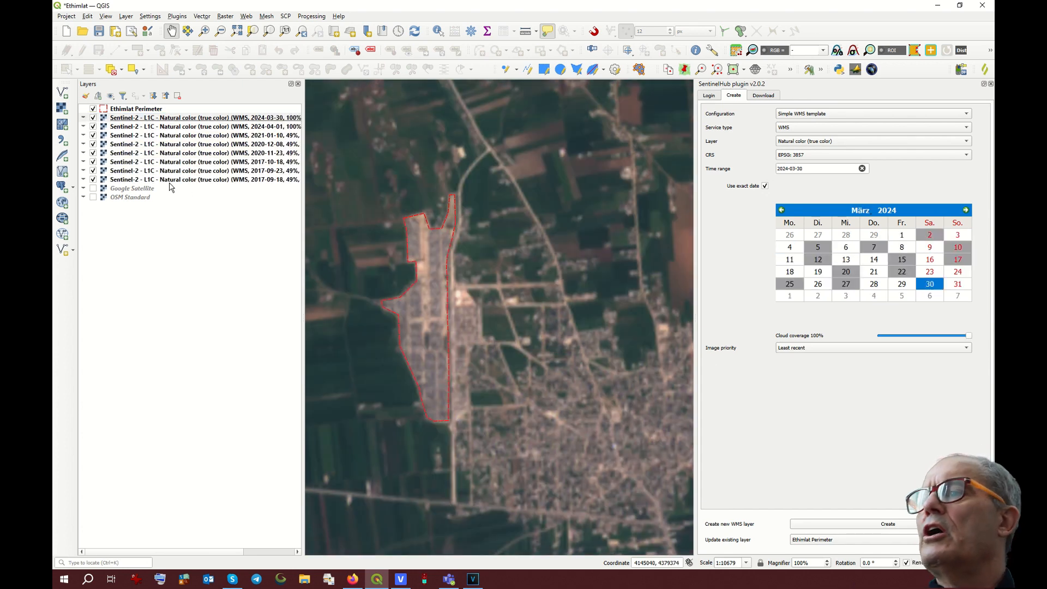
- Hide all Sentinel-2 layers and display the Google Satellite imagery under the Ethimlat perimeter
ctrl+click(94, 118)
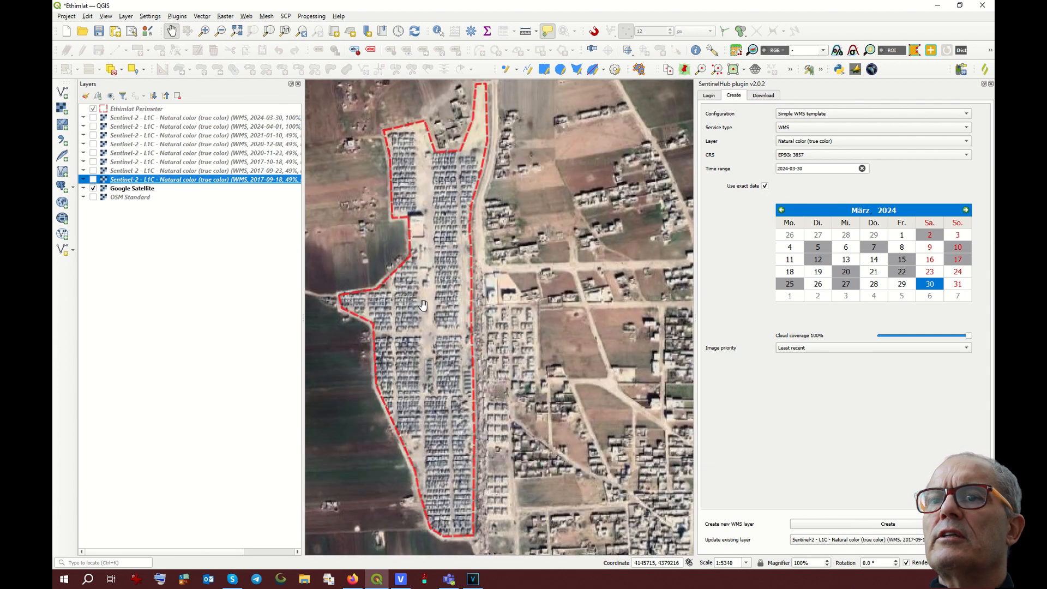
drag(423, 304, 439, 309)
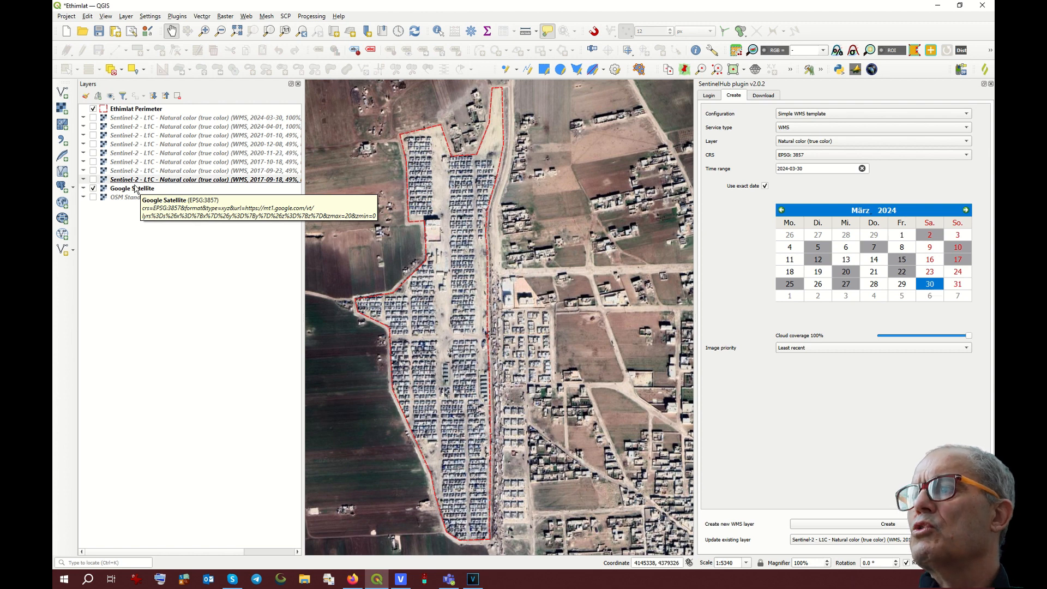
- Compare the 2024-03-30 Sentinel-2 layer with the Google Satellite imagery by alternately showing and hiding it
click(94, 117)
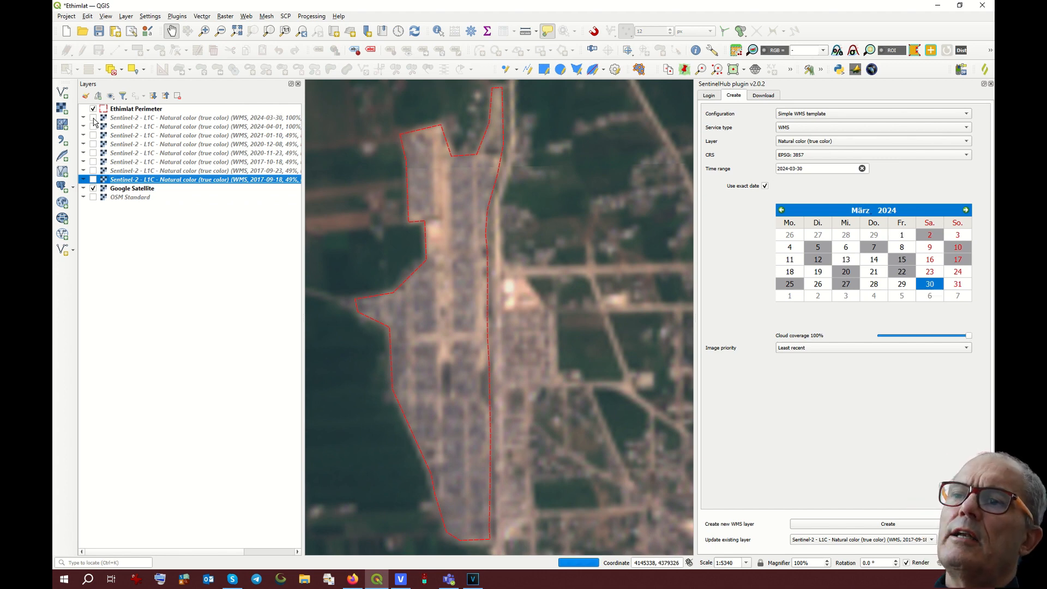
click(93, 117)
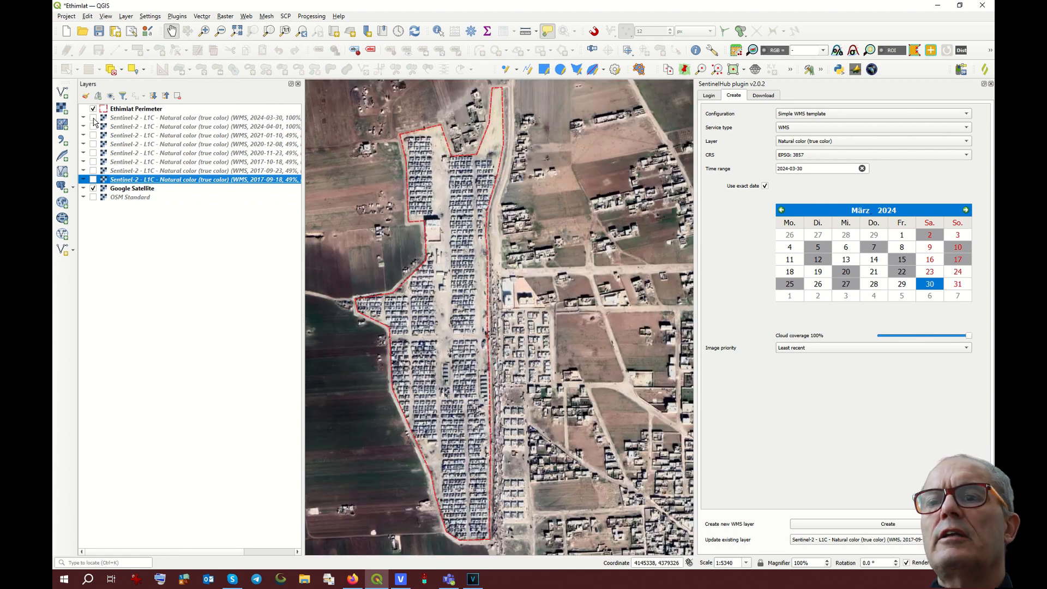
click(94, 118)
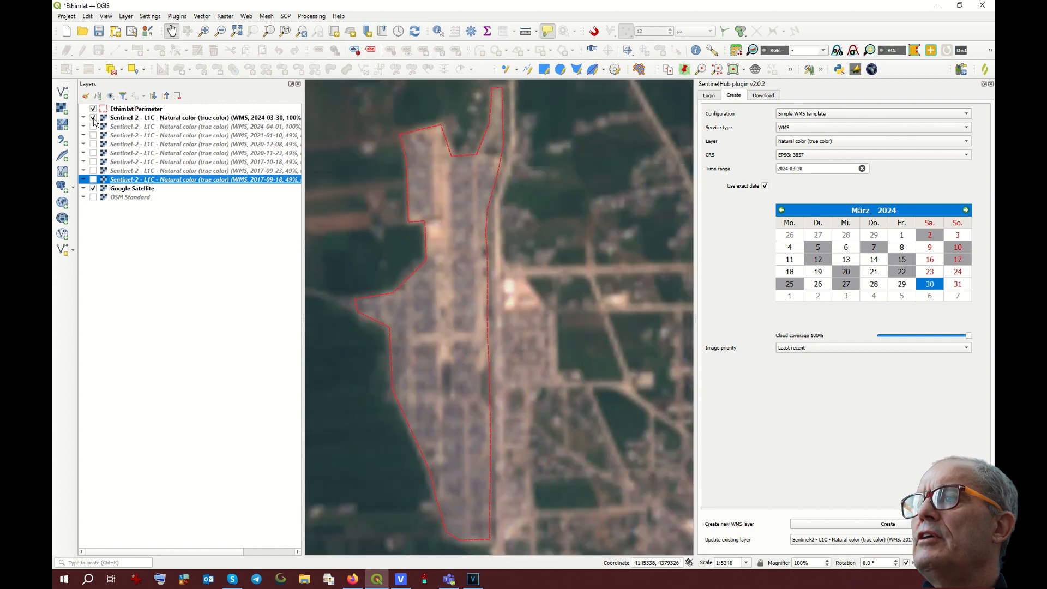
click(94, 118)
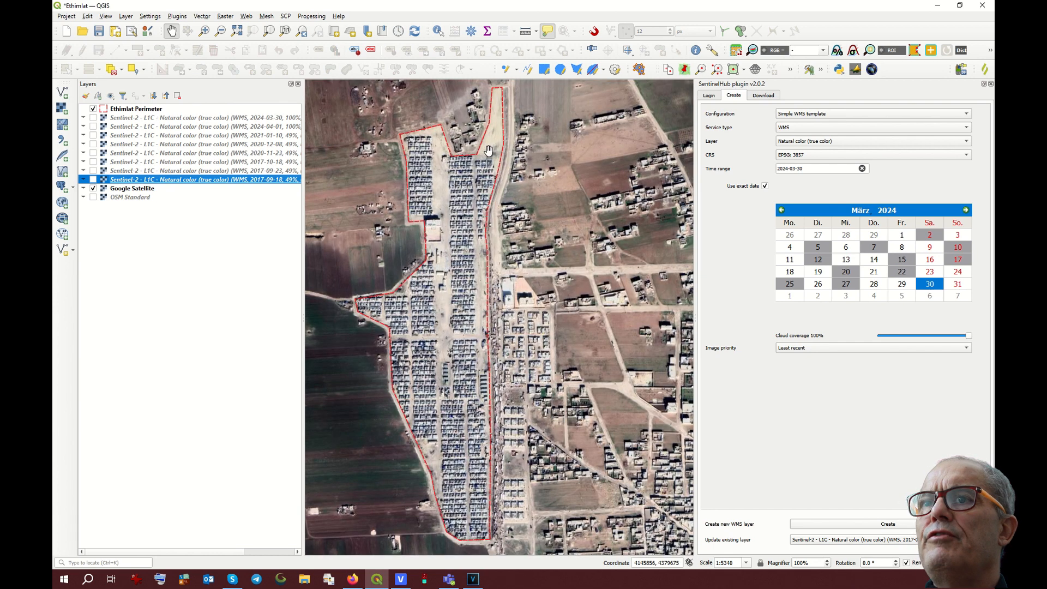
- Create a TRUE COLOR S2L2A layer for 2024-03-30 with the cloud coverage limit at 100%
click(93, 180)
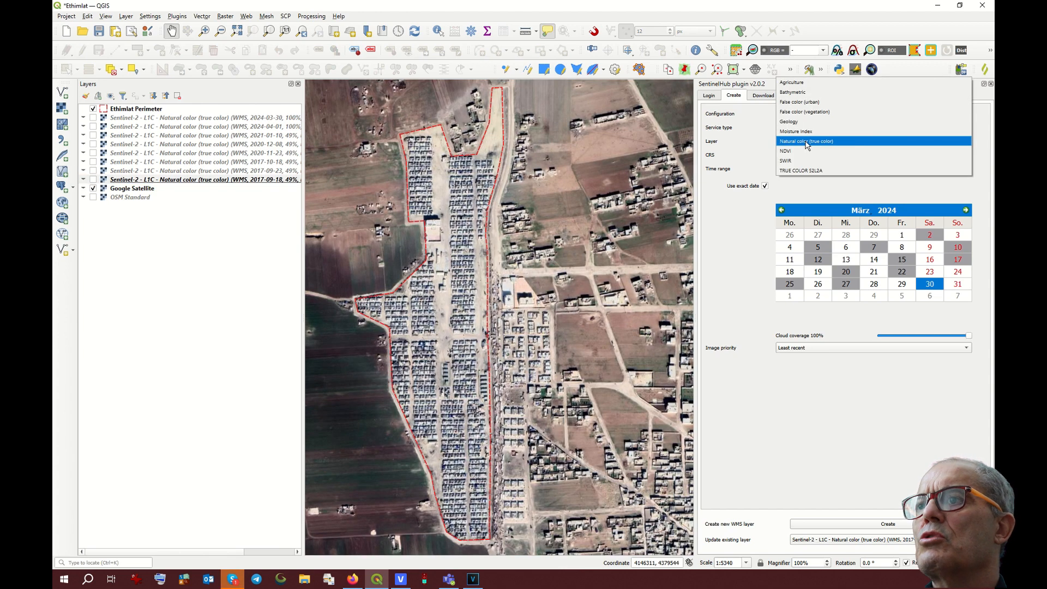
click(805, 172)
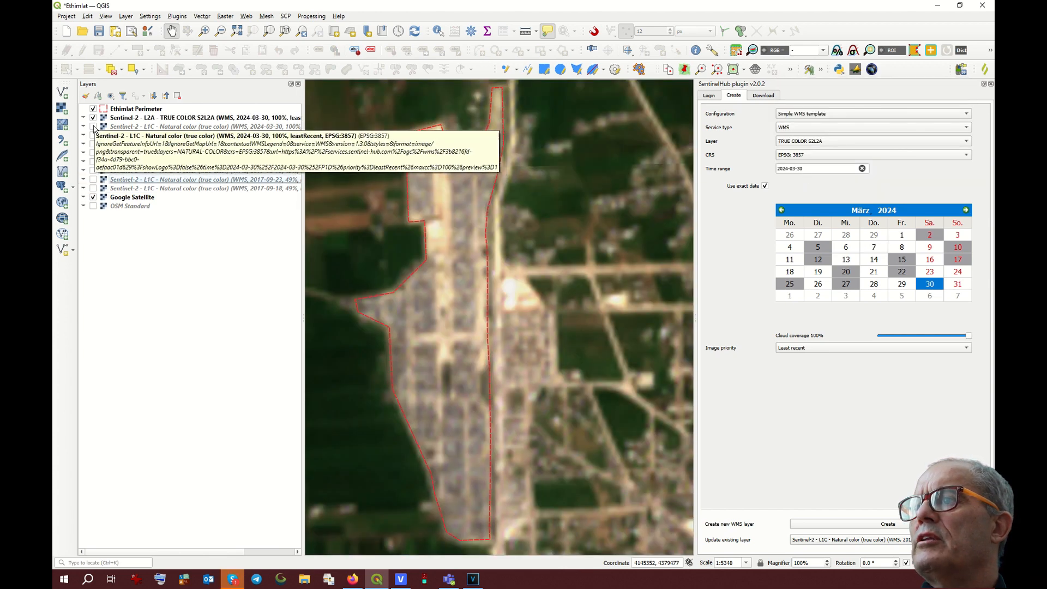
- Show the 2024-03-30 natural-color L1C layer and compare it with the L2A true-color layer by alternately hiding and showing the latter
click(93, 127)
click(93, 117)
click(94, 117)
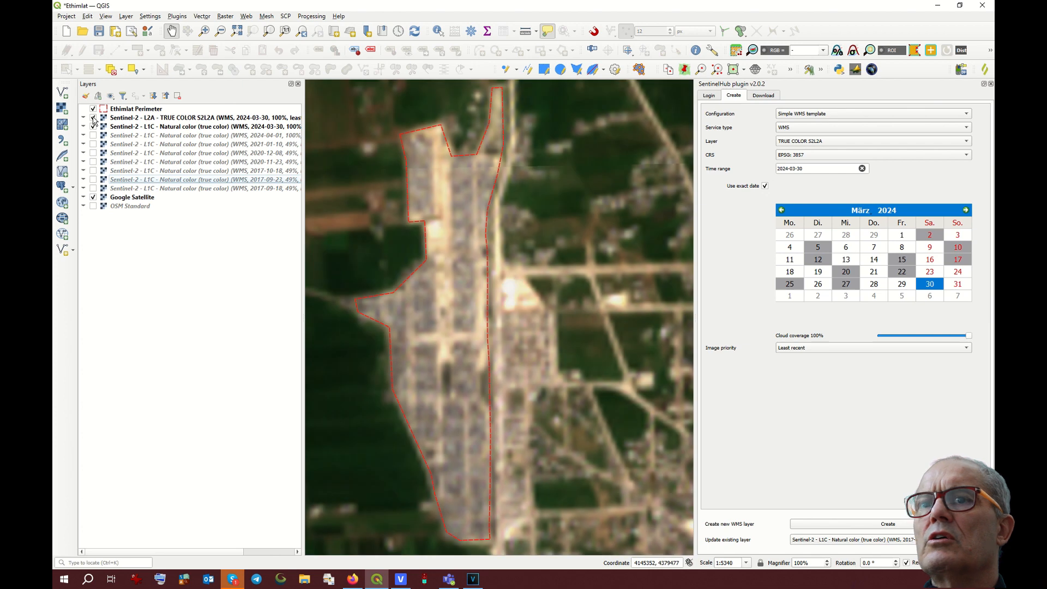
click(93, 117)
click(93, 118)
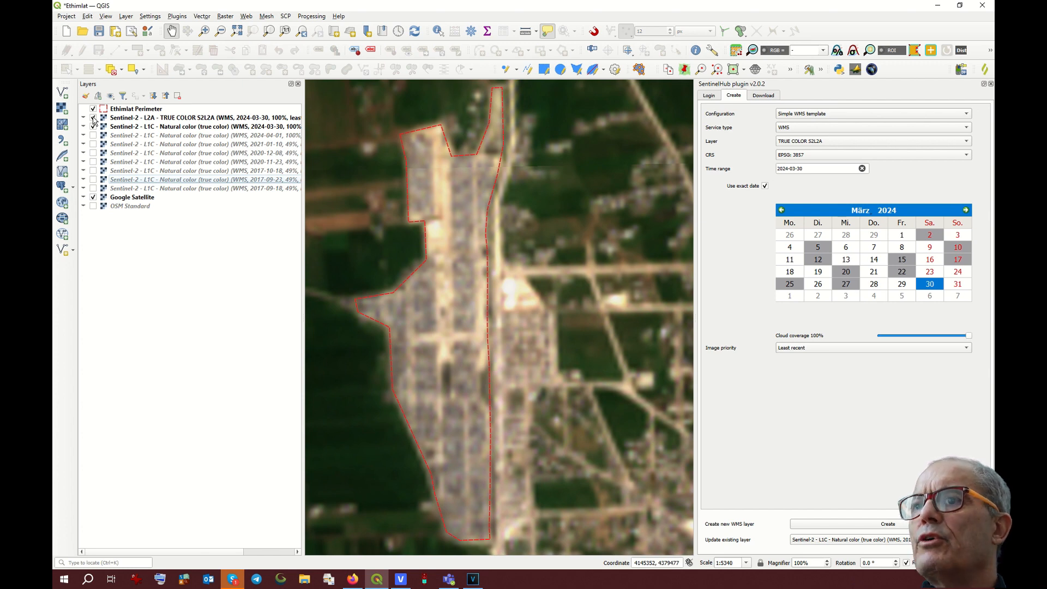
click(93, 118)
click(93, 117)
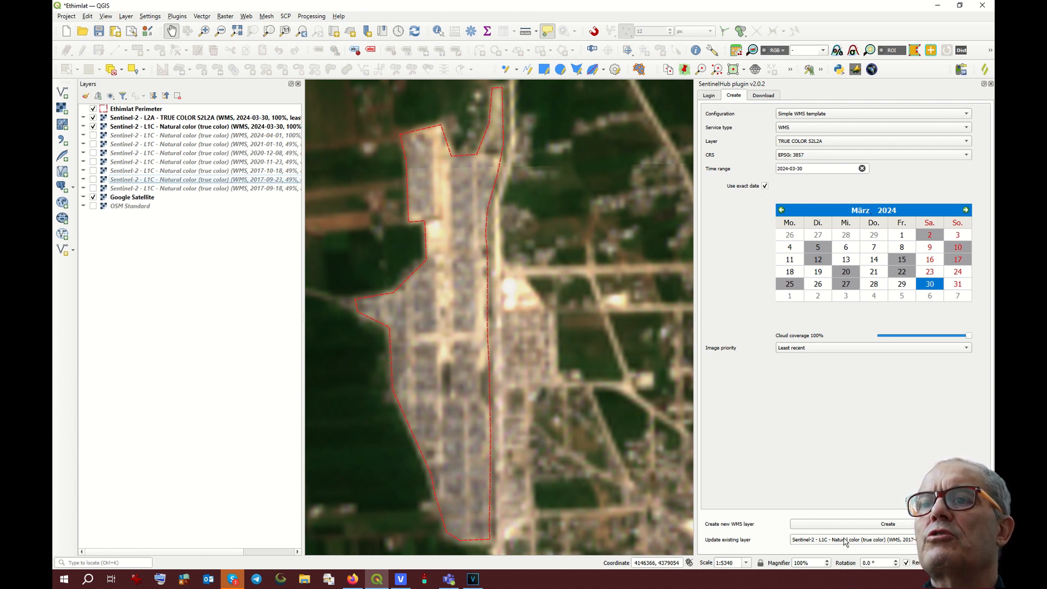
- Review the SentinelHub download settings and the available image formats, keeping TIFF as the format
click(762, 95)
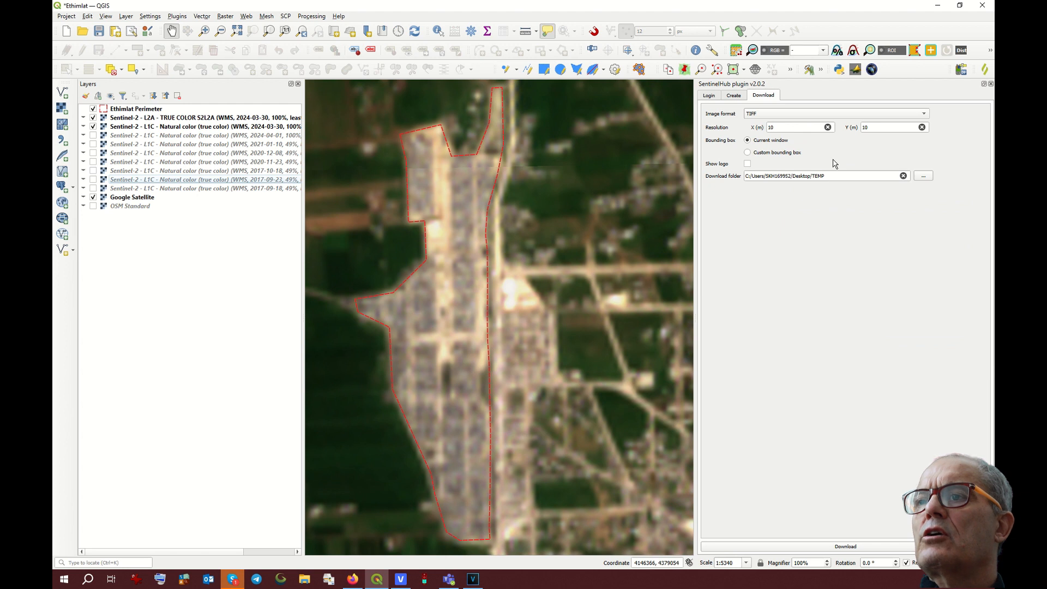
click(809, 121)
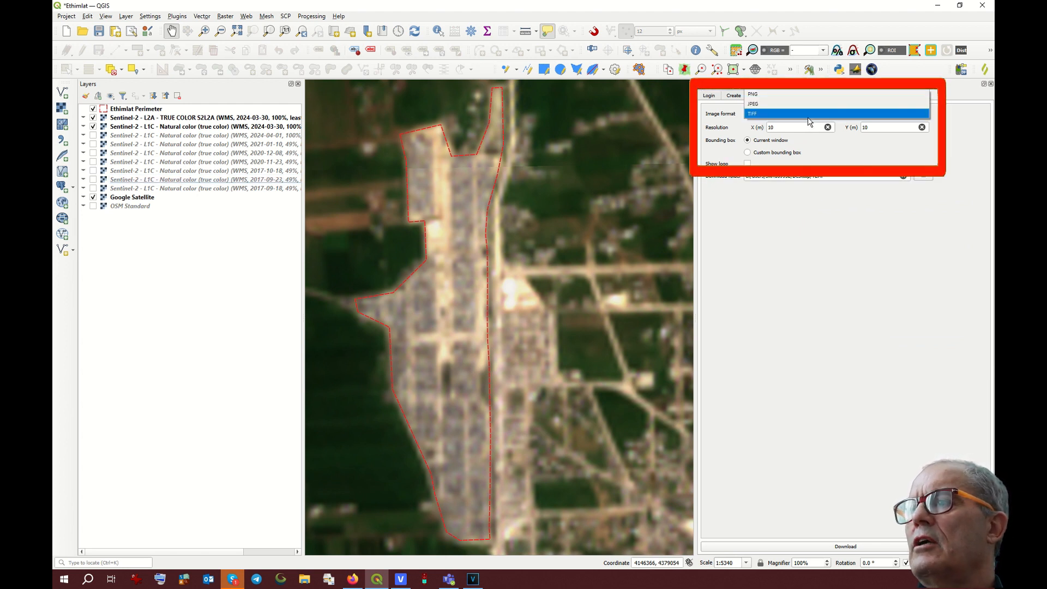
click(808, 114)
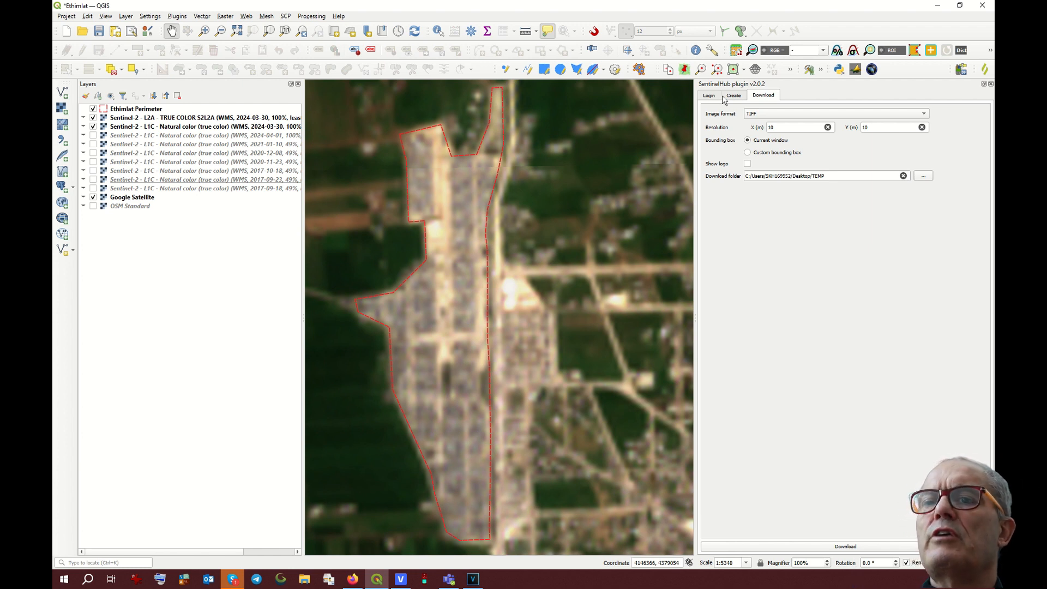
- Group all the Sentinel-2 layers into a group named True_Color and collapse it
click(244, 118)
key(shift+Down)
key(shift+Down)
key(shift+Down)
key(shift+Down)
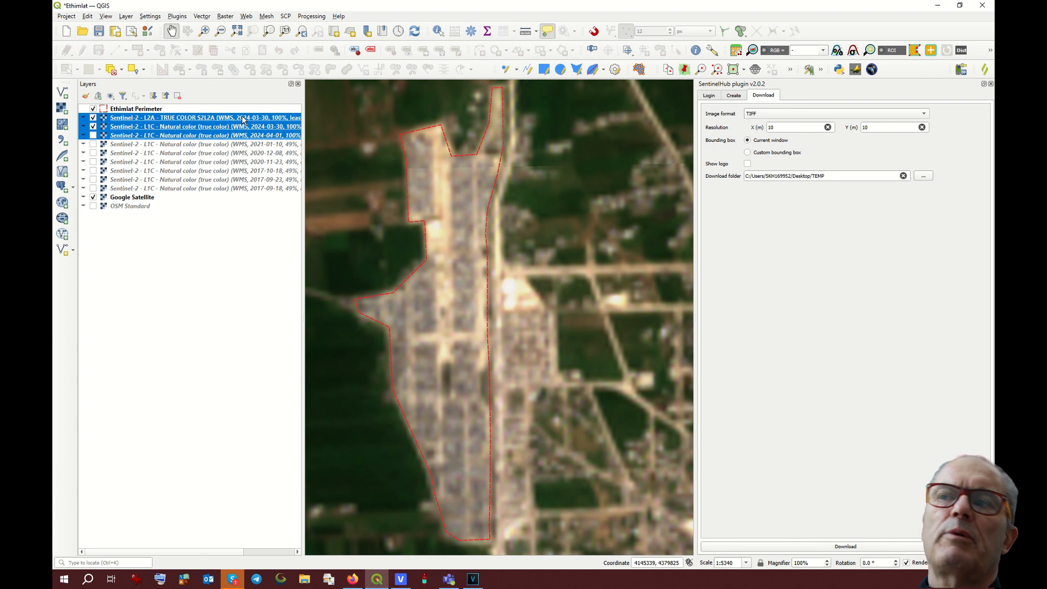
key(shift+Down)
key(shift+Down)
key(shift+Down)
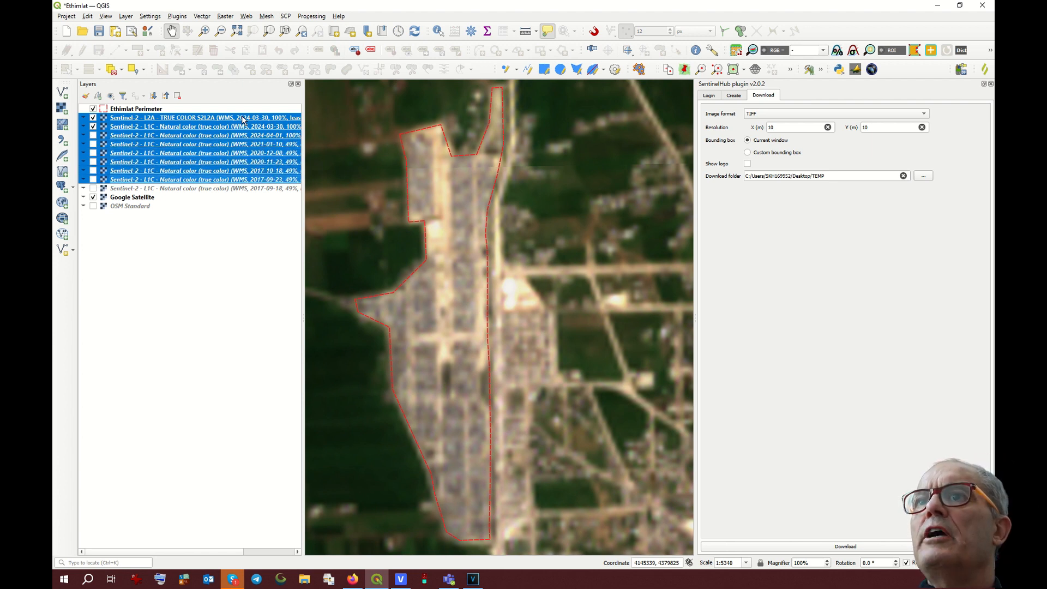
key(shift+Down)
right_click(219, 154)
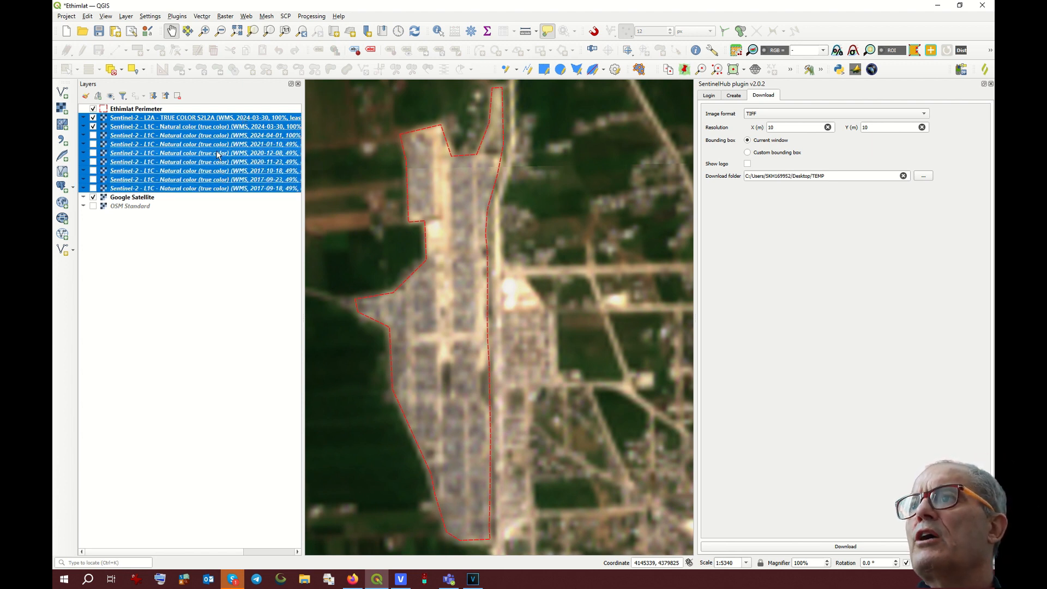
click(249, 300)
text(Tr)
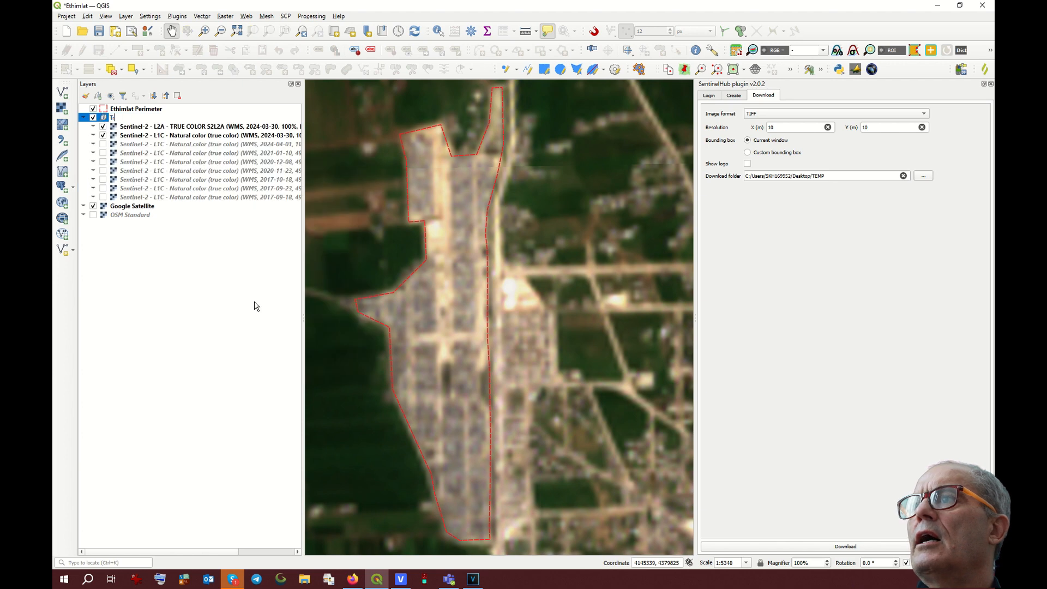
text(ue_Color)
key(Return)
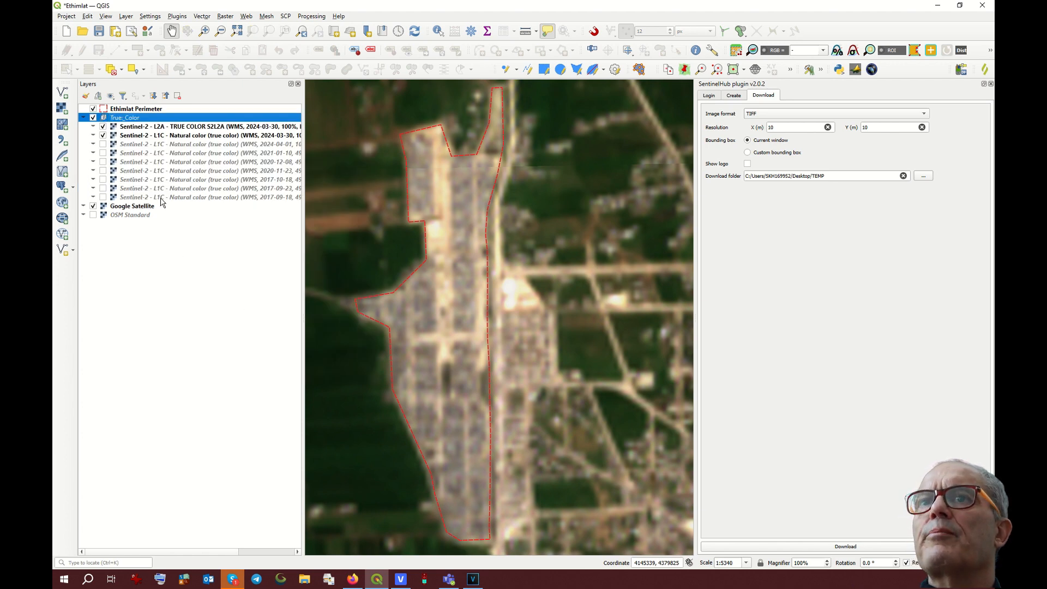
click(83, 117)
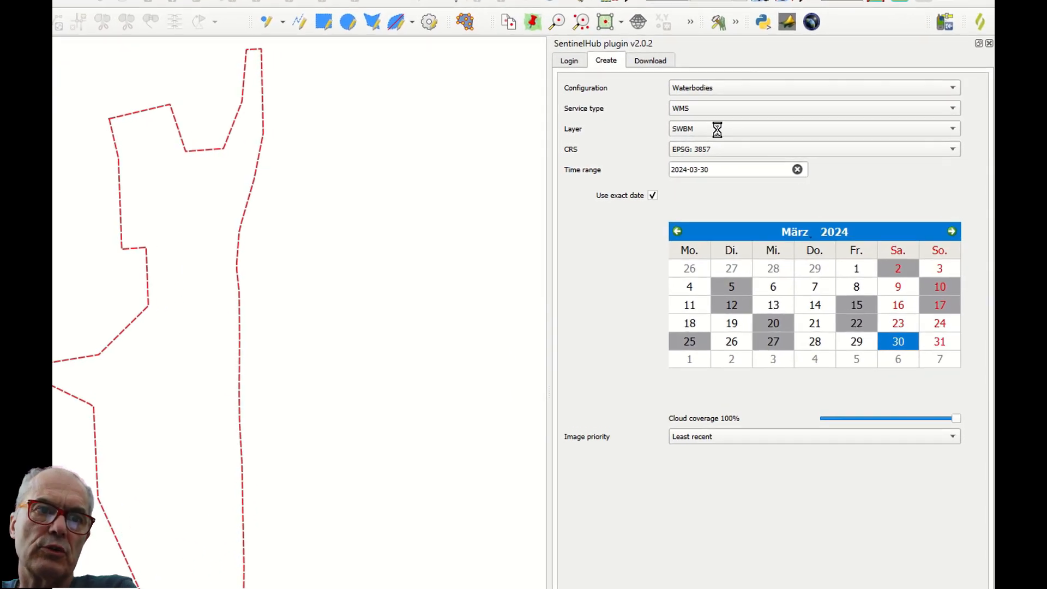
- Choose the WIW layer of the Waterbodies configuration and set the calendar to December 2017
click(672, 123)
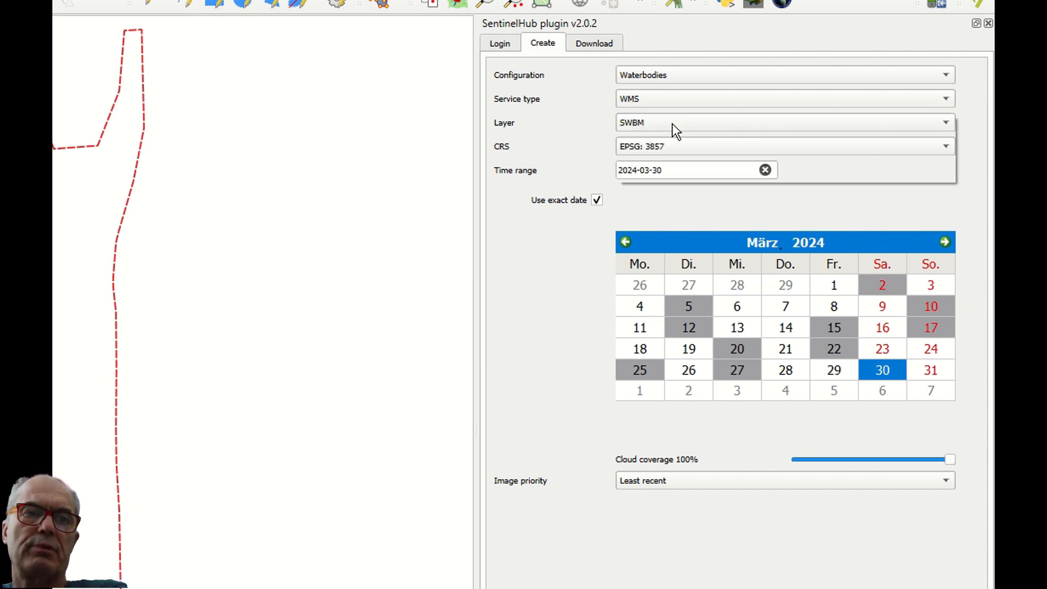
click(669, 174)
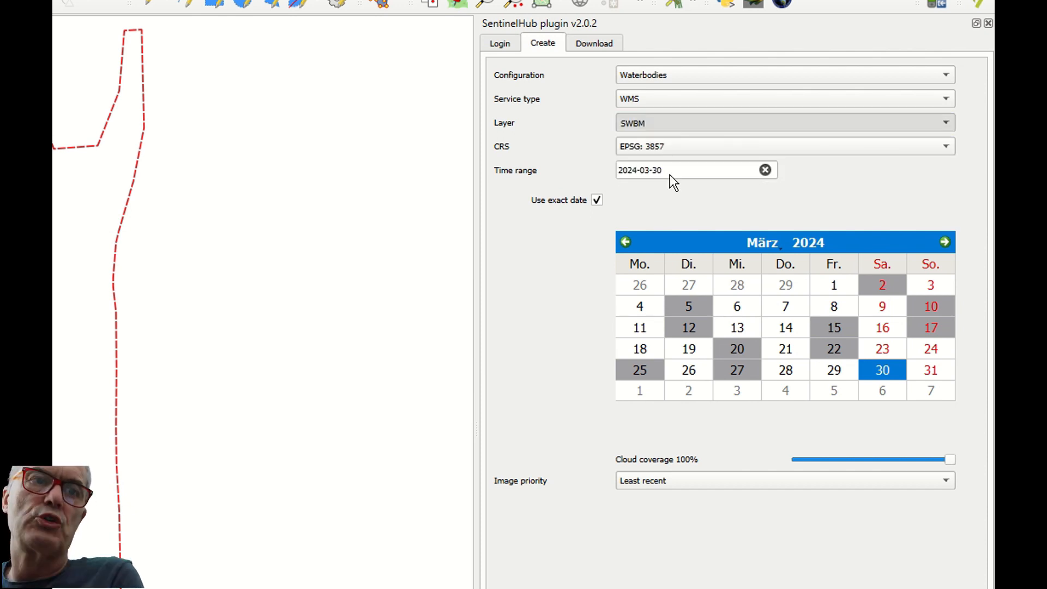
click(807, 241)
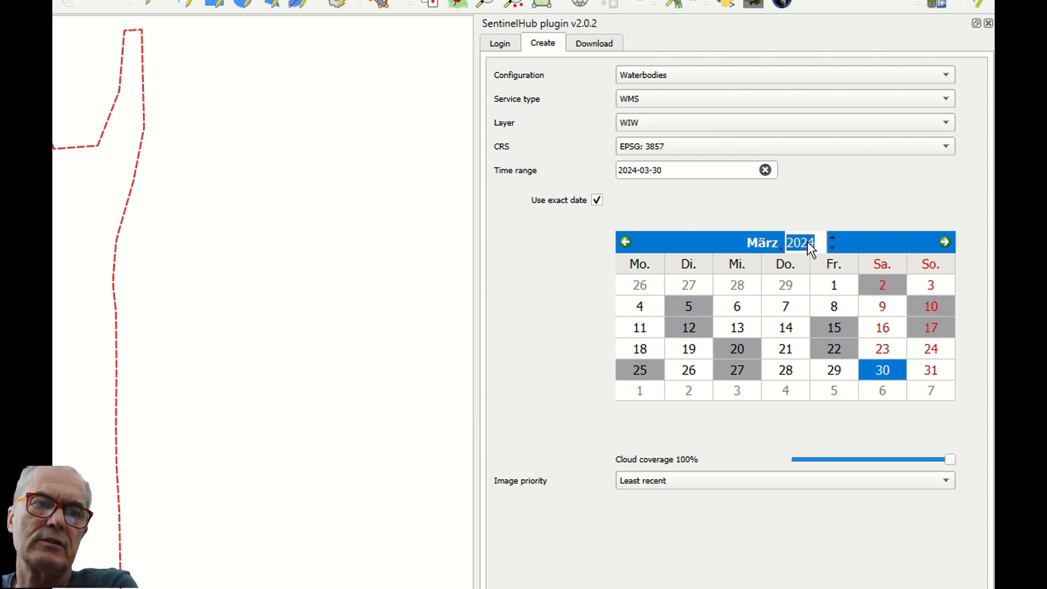
double_click(818, 242)
drag(817, 243, 803, 243)
click(803, 243)
double_click(806, 243)
click(812, 245)
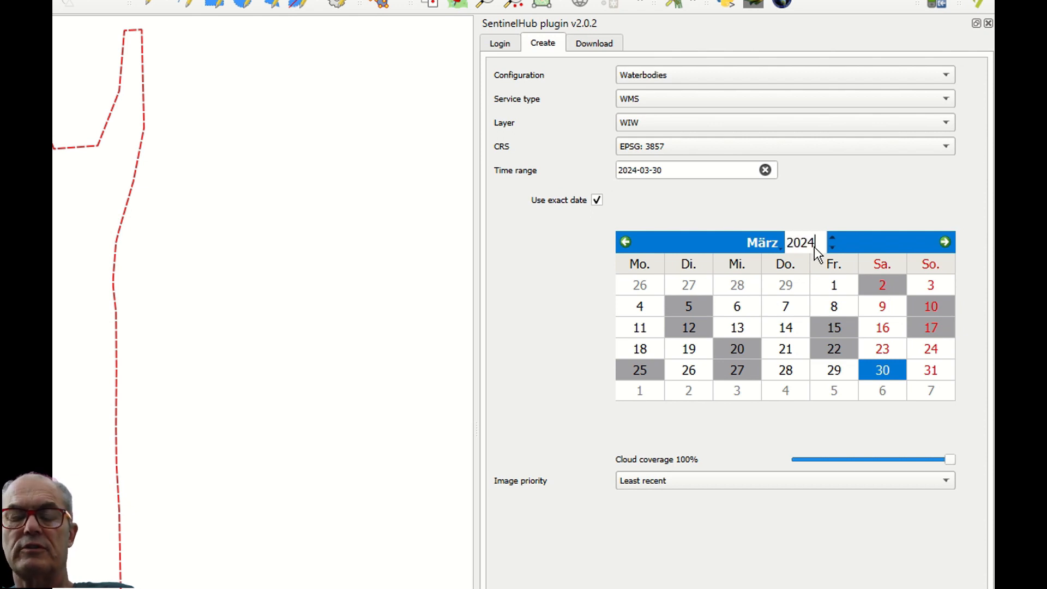
key(BackSpace)
key(BackSpace)
text(17)
click(764, 243)
click(774, 456)
- Limit the cloud coverage to 74% and create the WIW water layer for 2017-12-07
drag(950, 459, 910, 459)
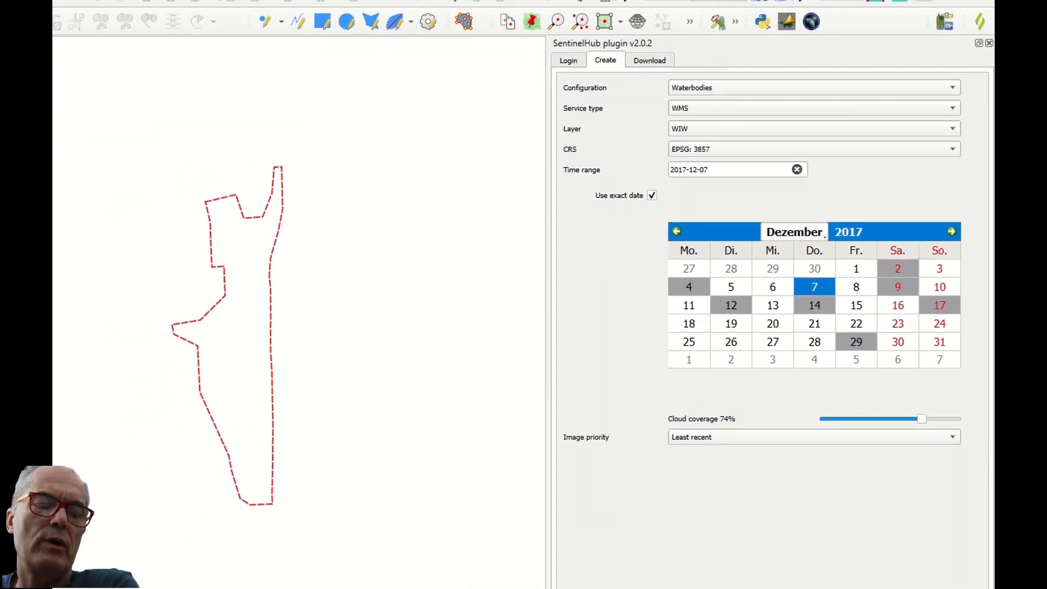
click(82, 125)
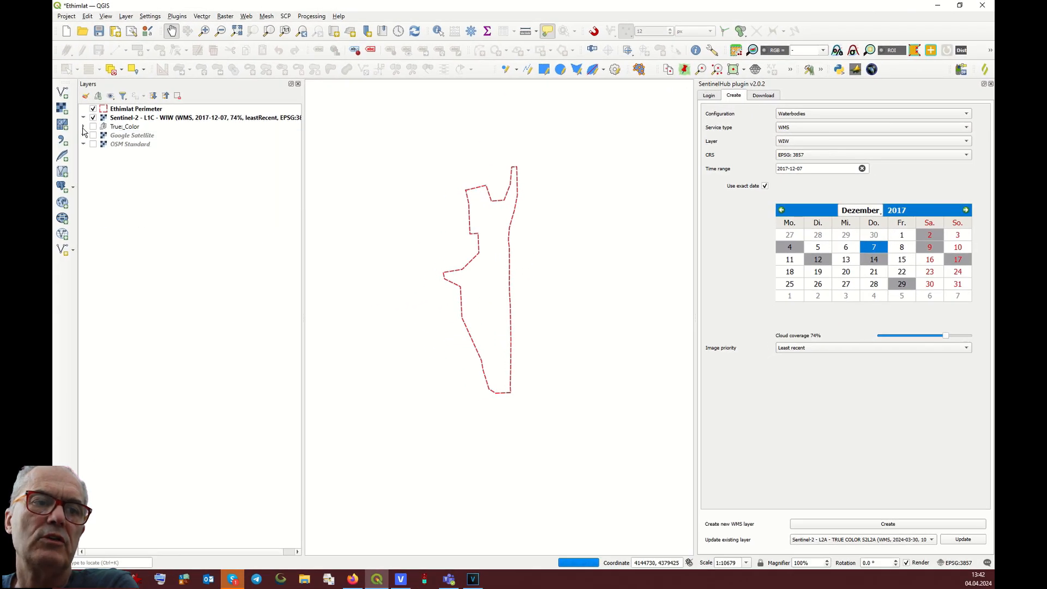
click(117, 120)
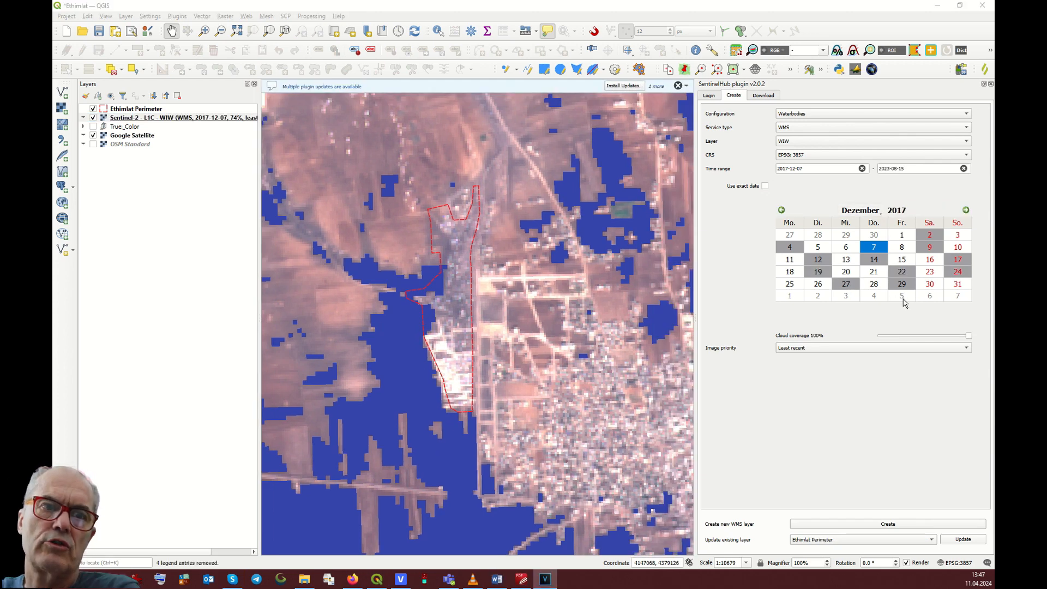
- Change the calendar to December 2020 and create the WIW layer for the time range 2020-12-03 to 2023-08-15
click(894, 210)
drag(900, 210, 891, 210)
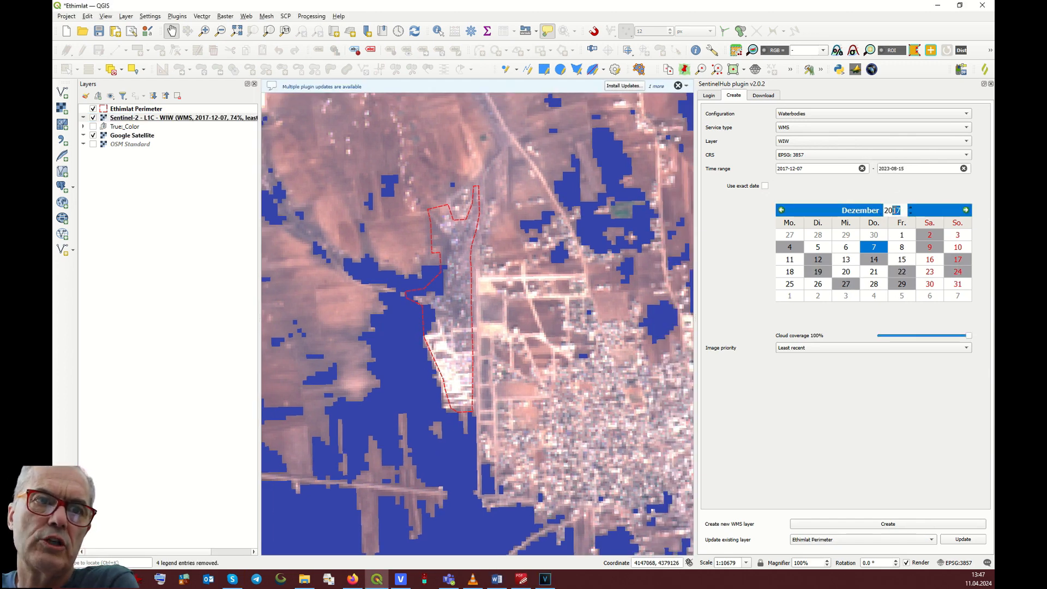
text(20)
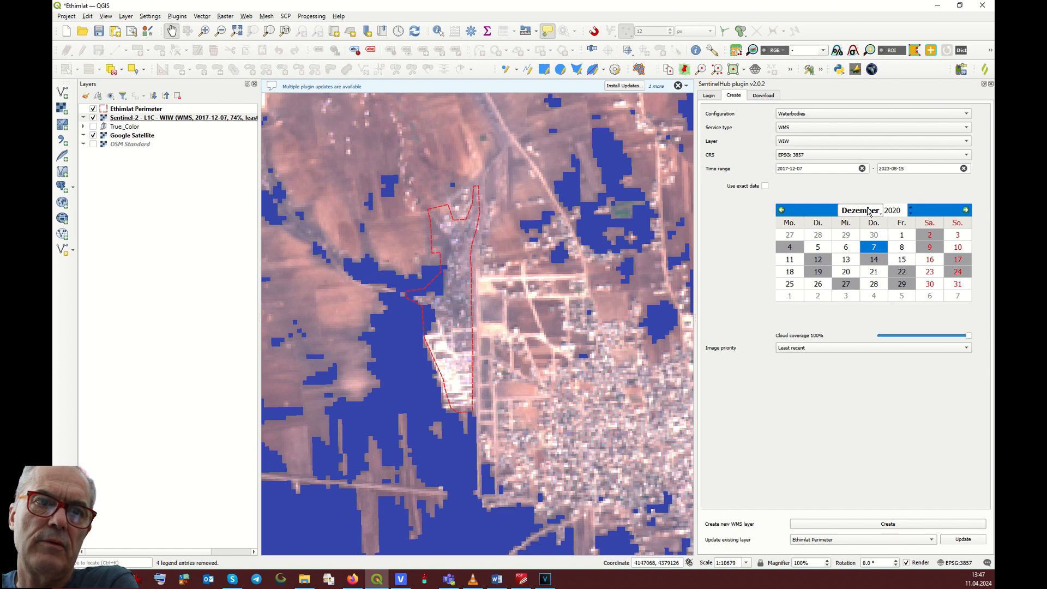
key(Return)
click(873, 235)
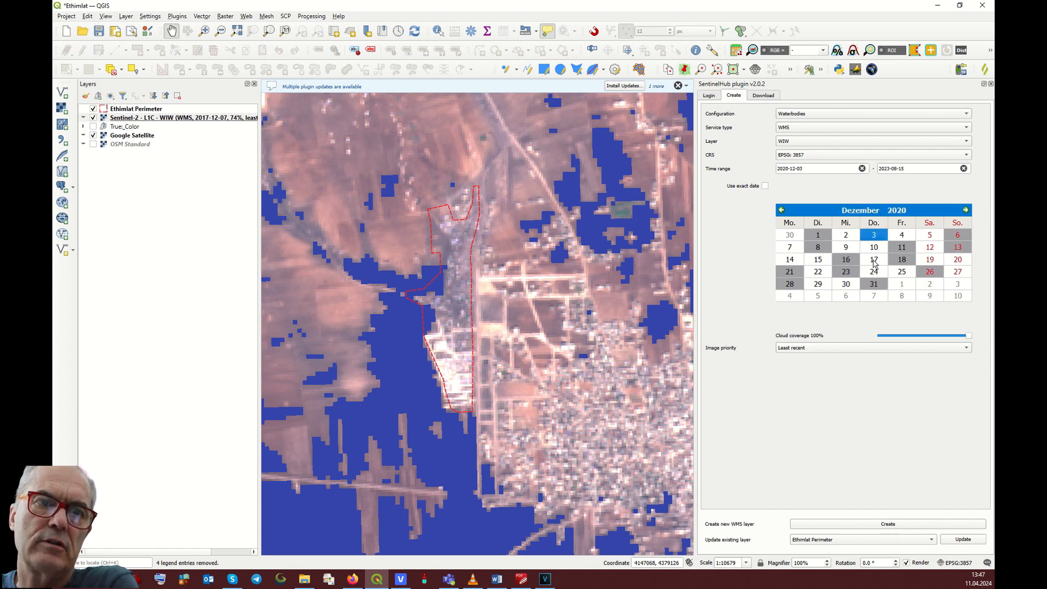
click(872, 525)
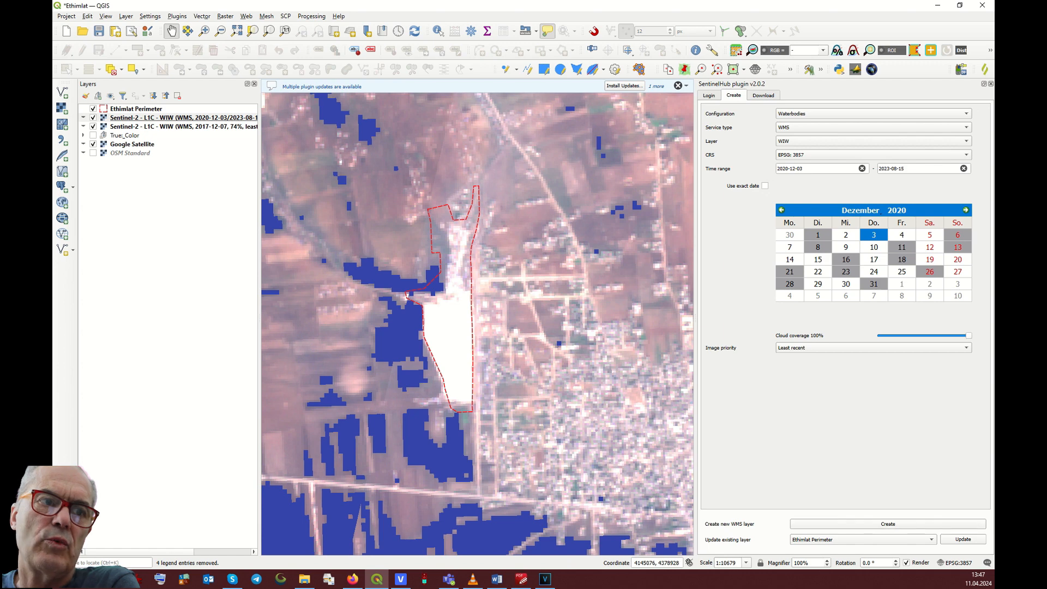
- Change the calendar to December 2021 for the WIW water layer
key(alt+Tab)
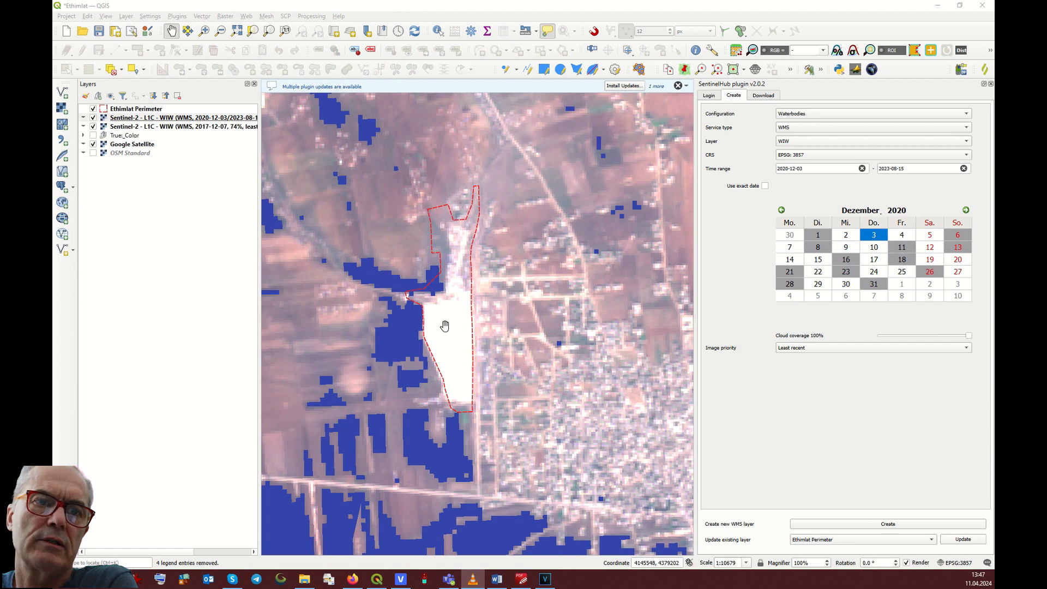
click(894, 211)
text(1)
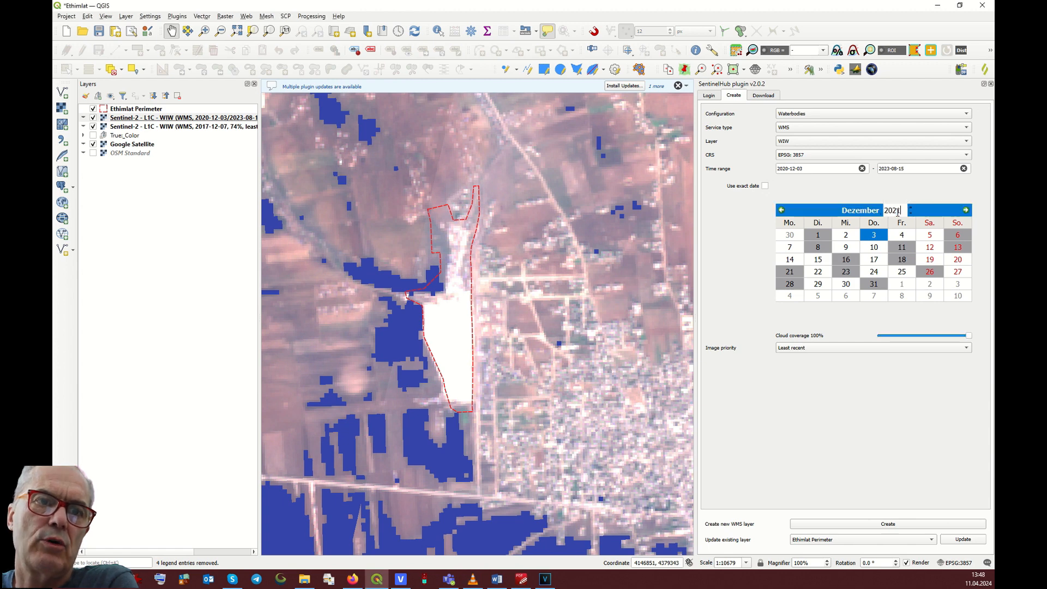
key(Return)
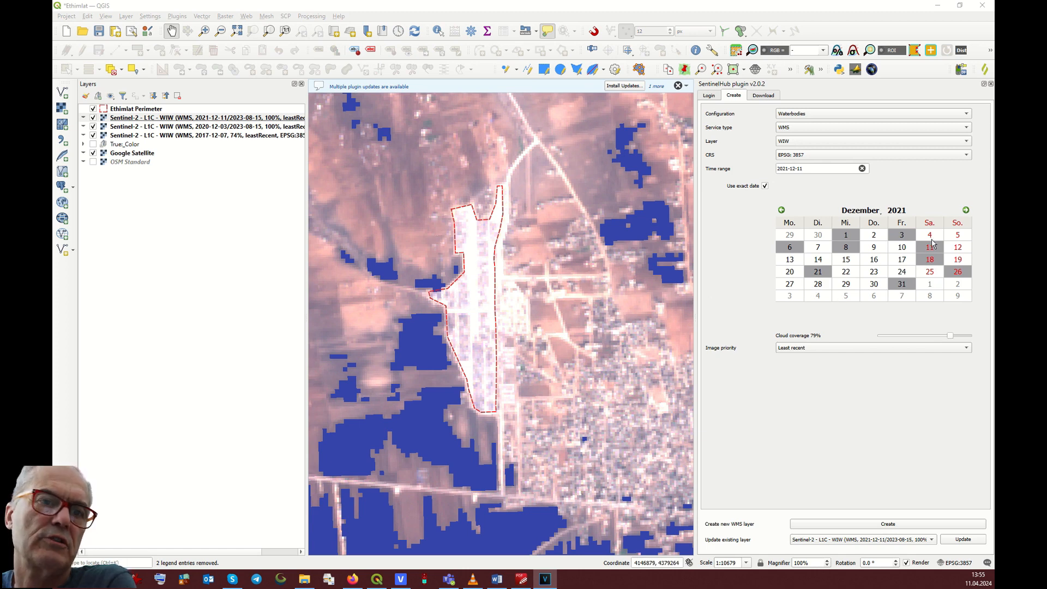
- Change the calendar to December 2023 and create the WIW layer for the exact date 2023-12-28 with 79% cloud coverage
click(906, 211)
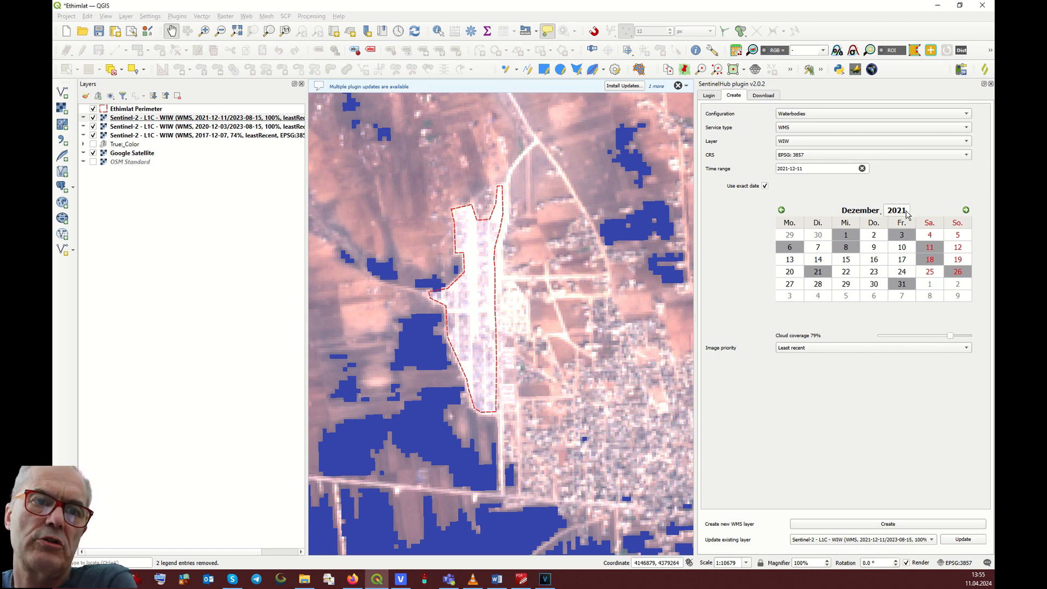
click(906, 213)
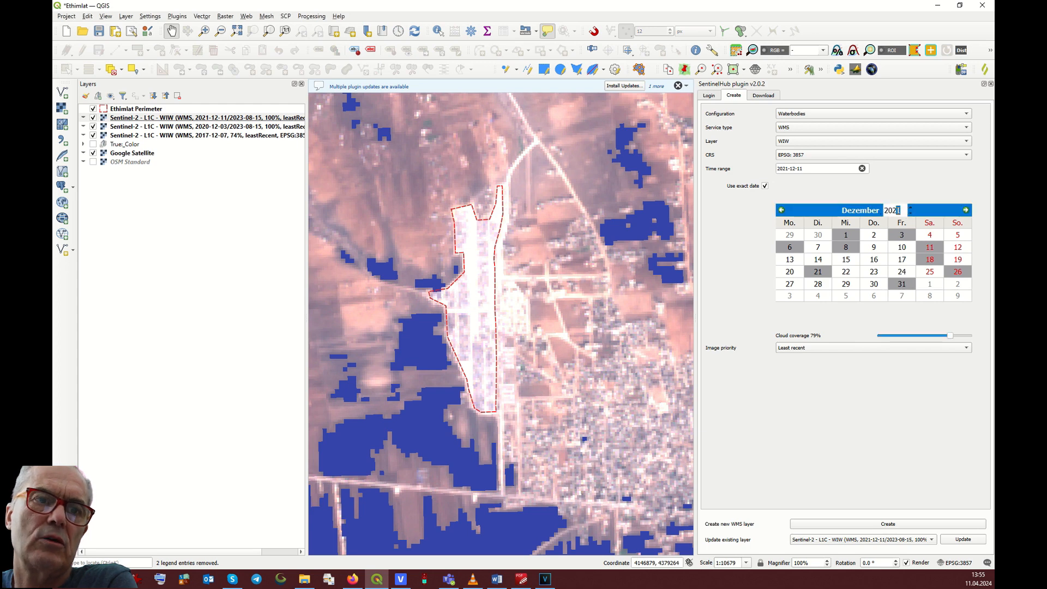
text(3)
key(Return)
click(874, 284)
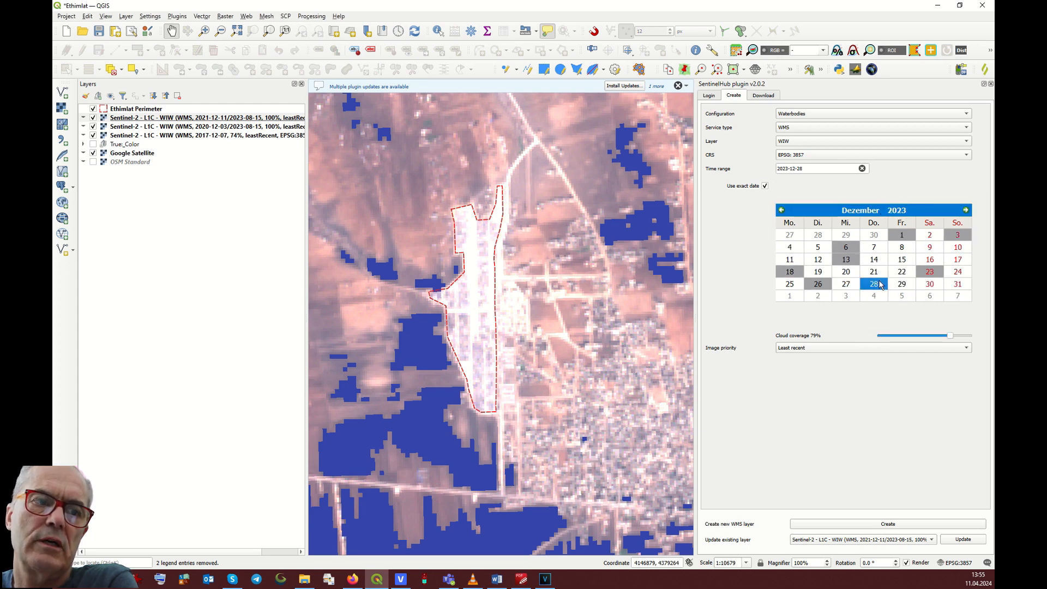
click(860, 524)
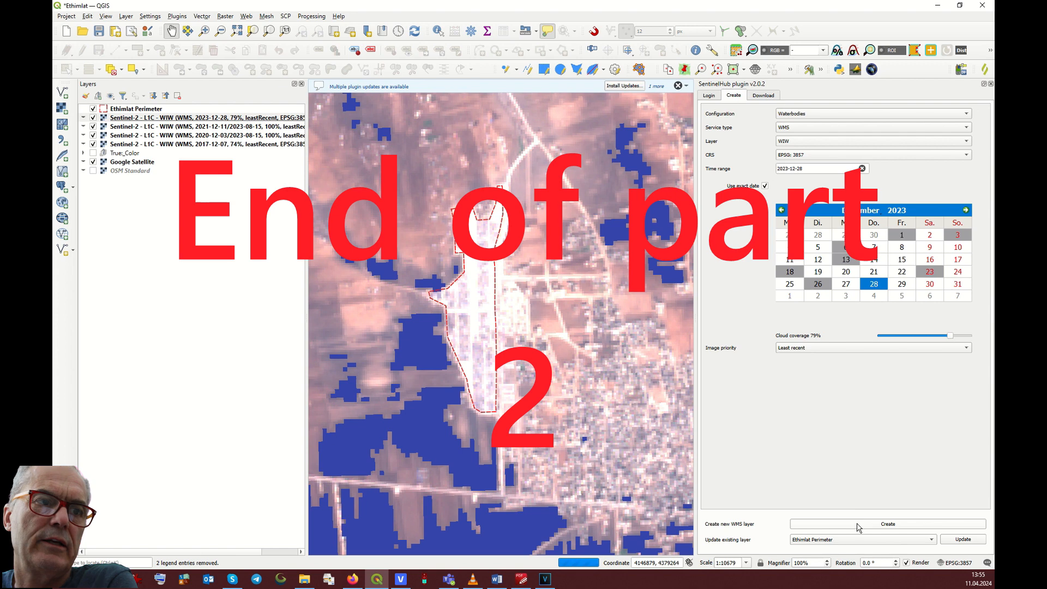